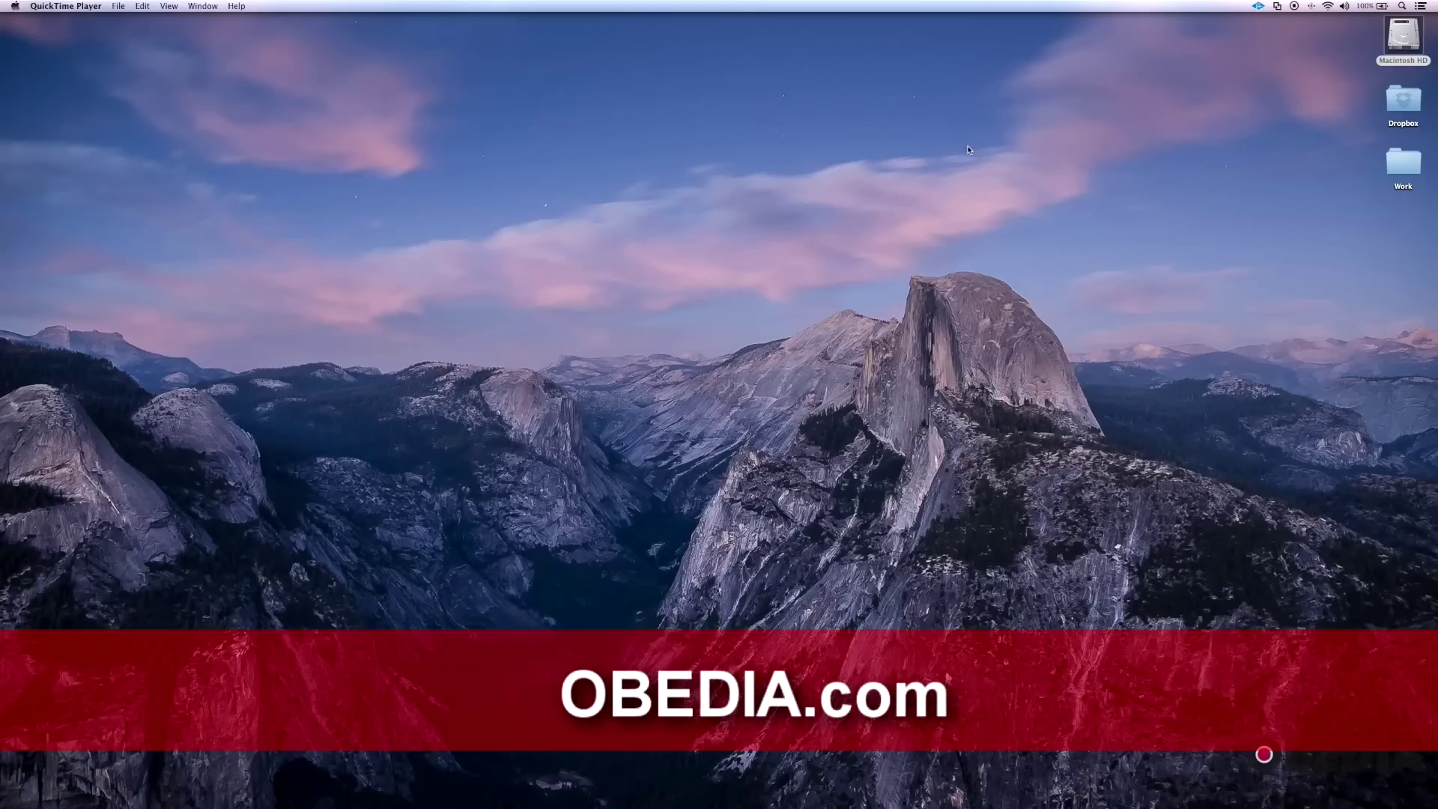
- Open System Preferences' Sound pane on Sound Effects and enable 'Play feedback when volume is changed'
mouse_move(1, 303)
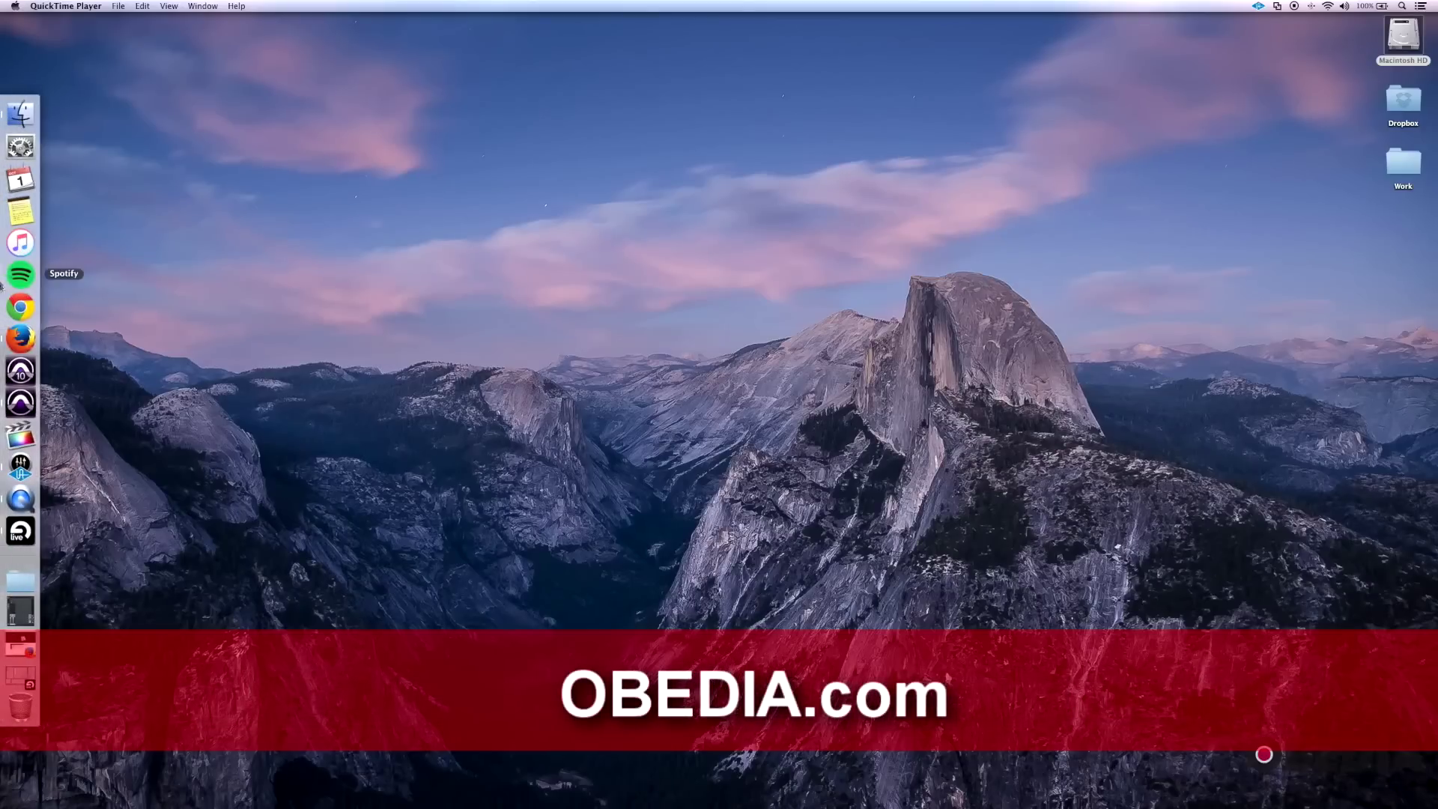
left_click(19, 147)
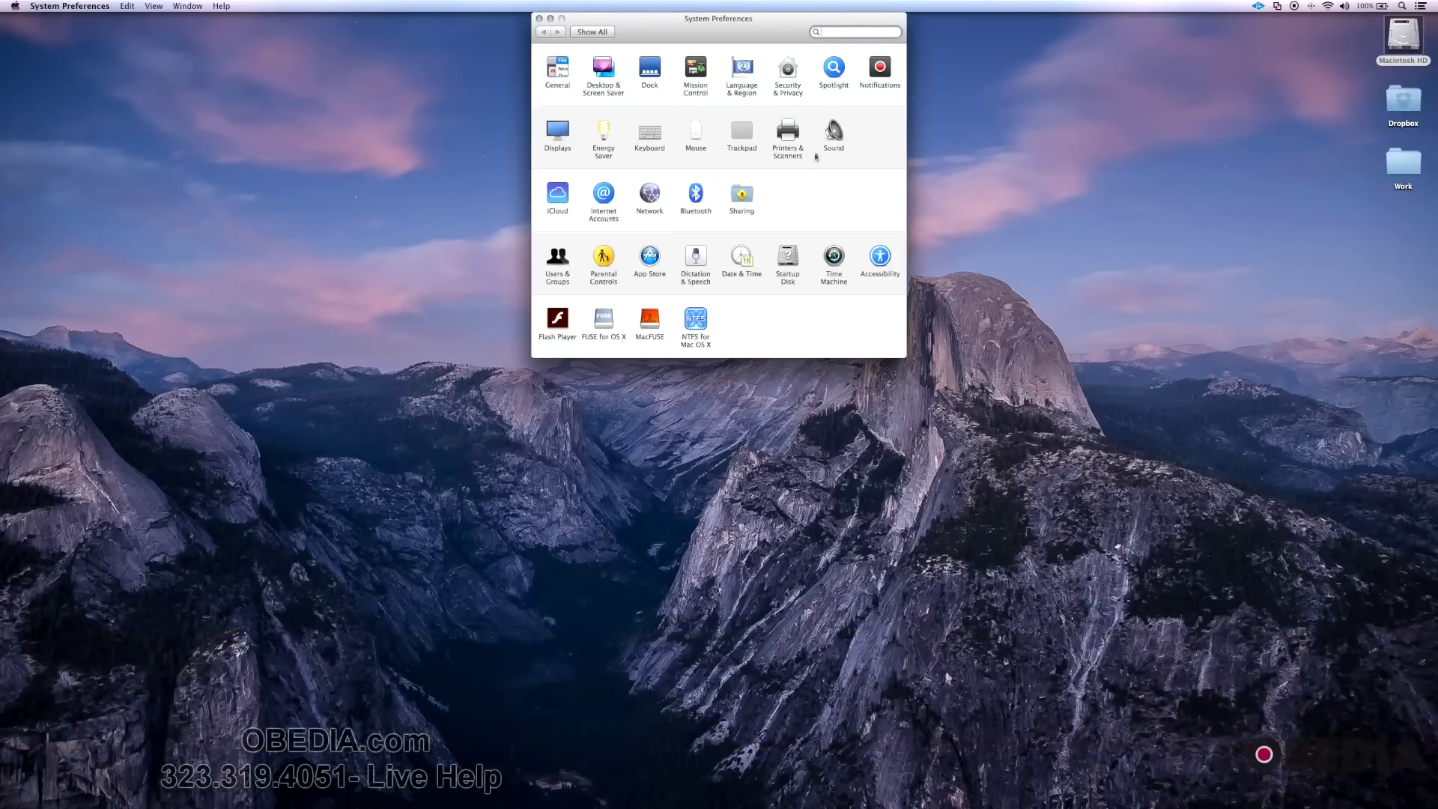
left_click(831, 132)
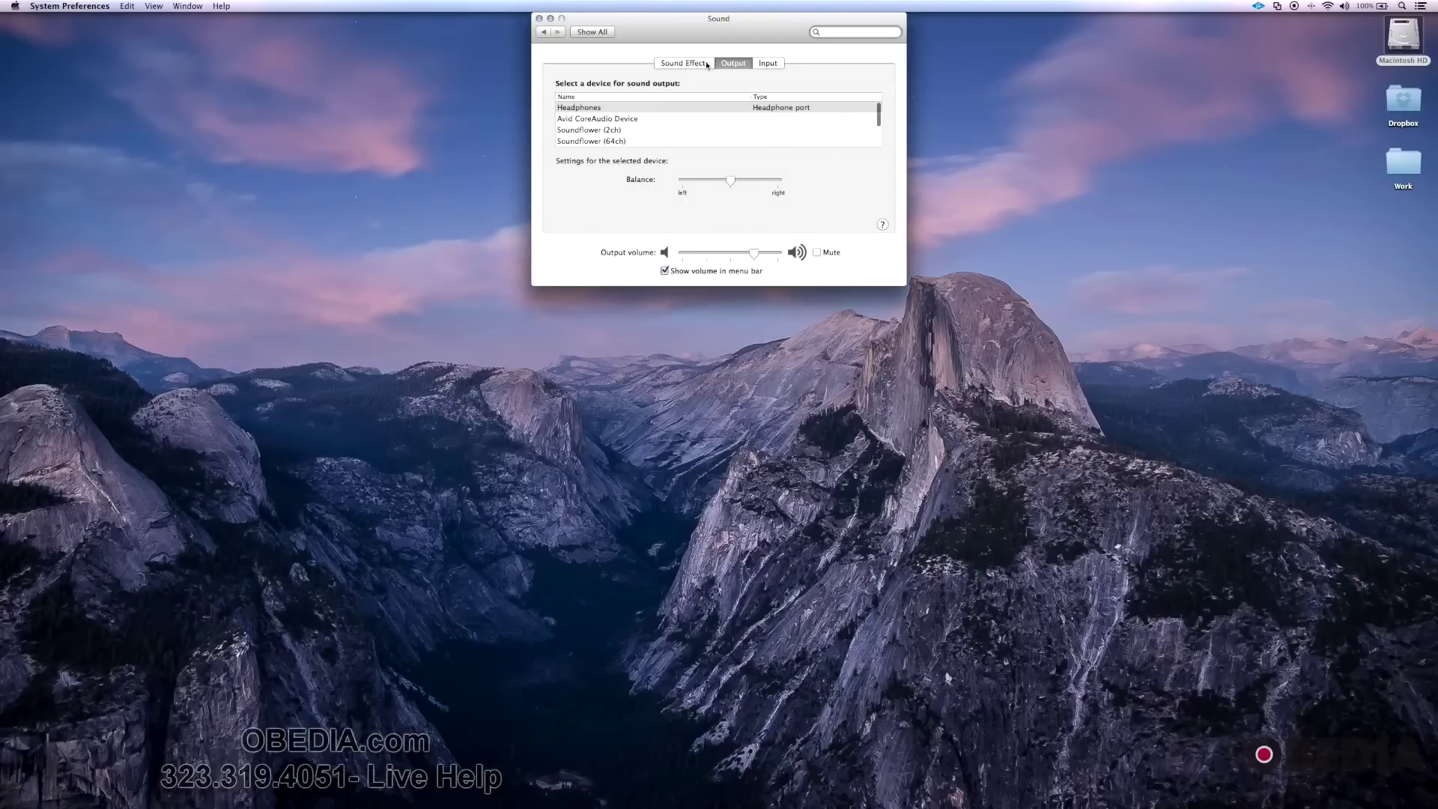
left_click(706, 64)
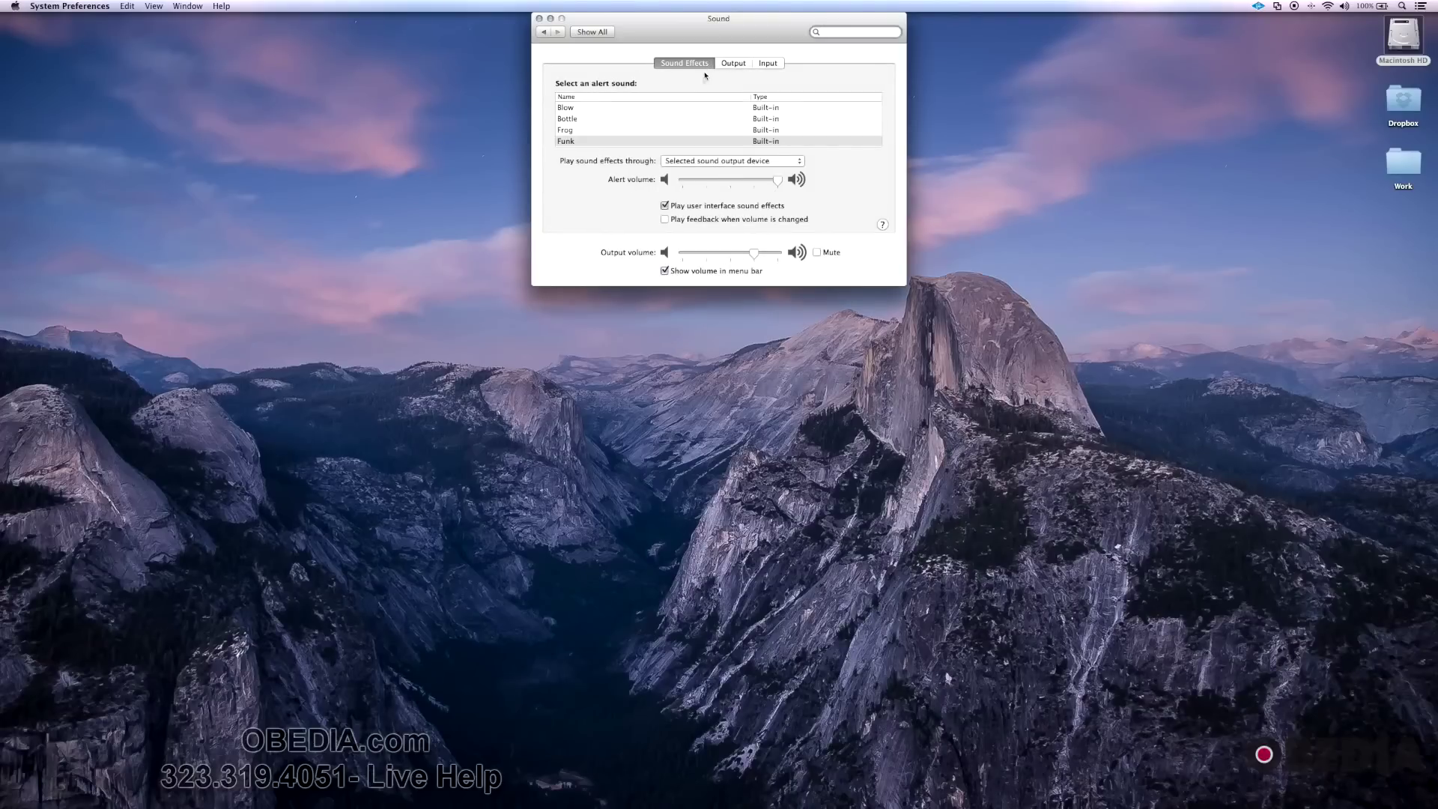
left_click(690, 218)
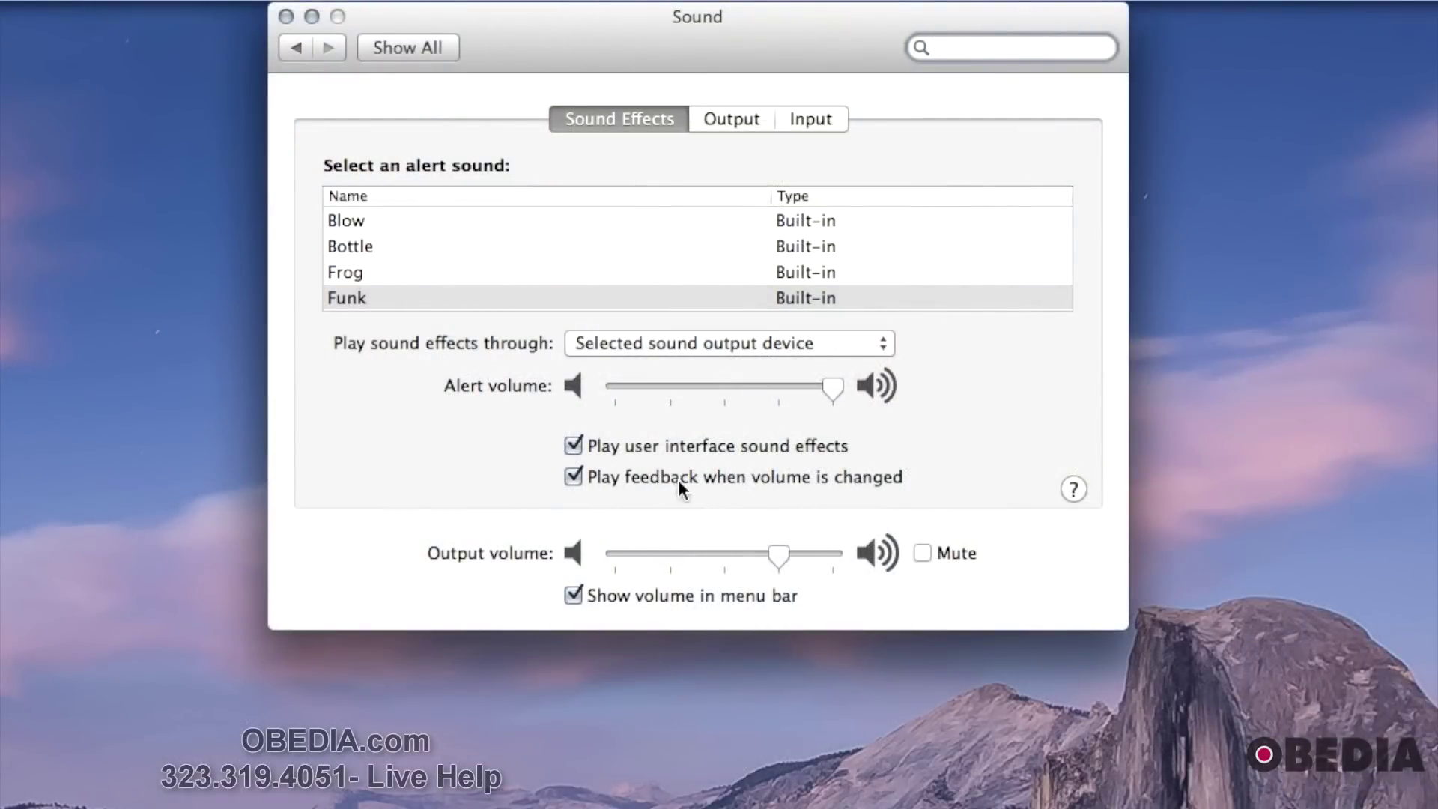
- Test the volume keys up to maximum, then untick 'Play feedback when volume is changed'
key("XF86AudioRaiseVolume")
key("XF86AudioRaiseVolume")
key("XF86AudioRaiseVolume")
key("XF86AudioLowerVolume")
key("XF86AudioLowerVolume")
key("XF86AudioLowerVolume")
key("XF86AudioLowerVolume")
key("XF86AudioLowerVolume")
key("XF86AudioLowerVolume")
key("XF86AudioRaiseVolume")
key("XF86AudioRaiseVolume")
key("XF86AudioRaiseVolume")
key("XF86AudioRaiseVolume")
key("XF86AudioRaiseVolume")
key("XF86AudioRaiseVolume")
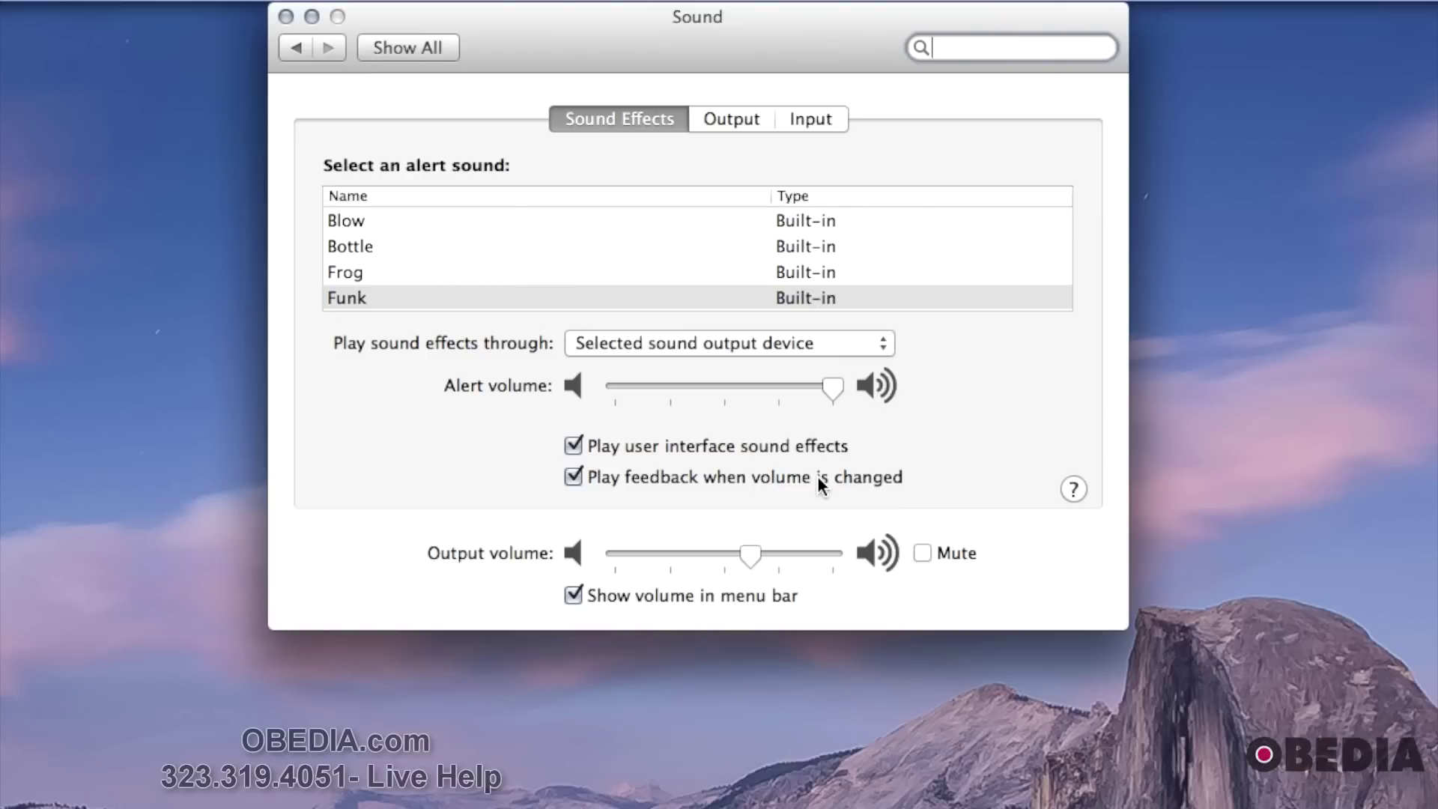
left_click(818, 478)
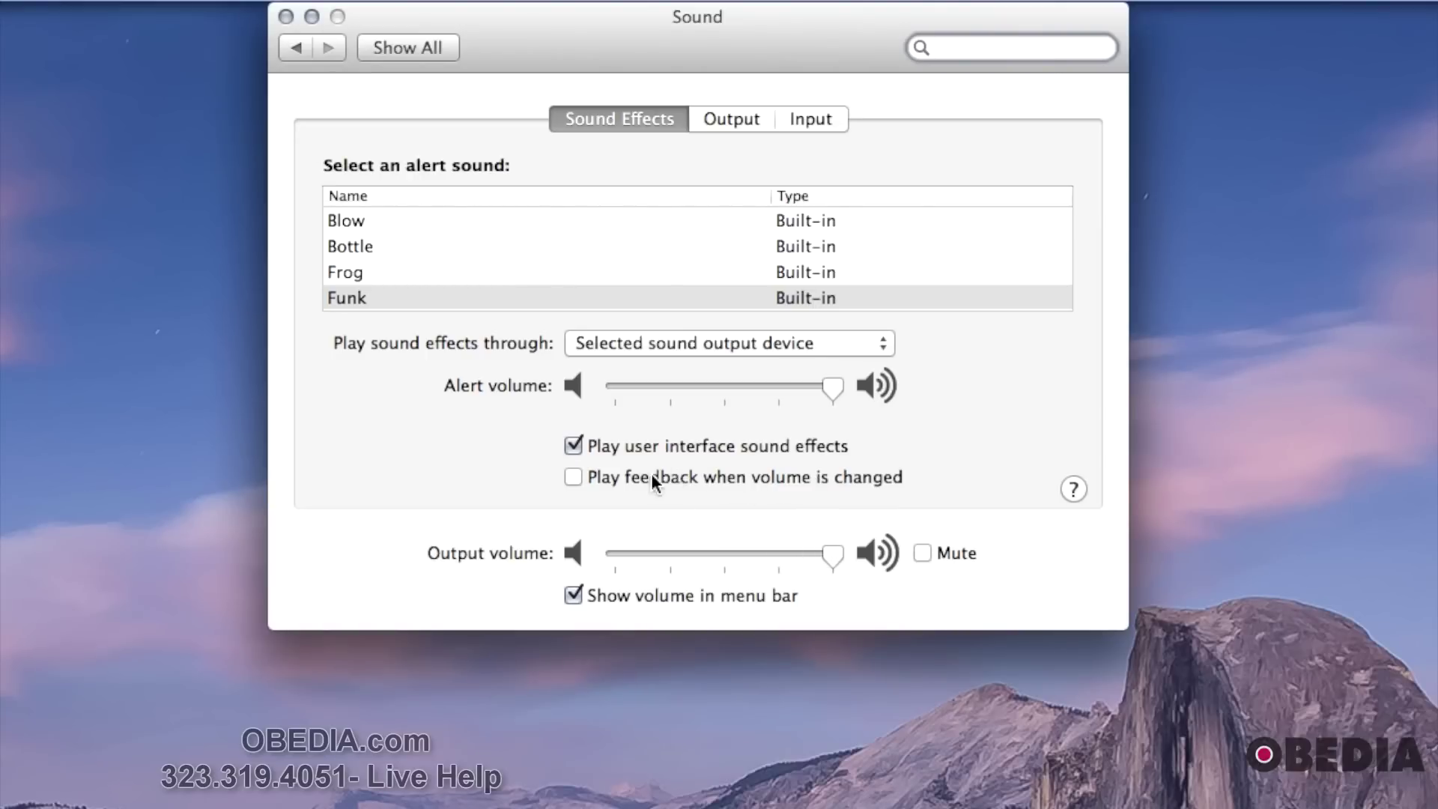
- Adjust the output volume with the volume keys, ending with an Option+Shift fine step up
key("XF86AudioLowerVolume")
key("XF86AudioLowerVolume")
key("XF86AudioLowerVolume")
key("XF86AudioLowerVolume")
key("XF86AudioLowerVolume")
key("XF86AudioLowerVolume")
key("XF86AudioLowerVolume")
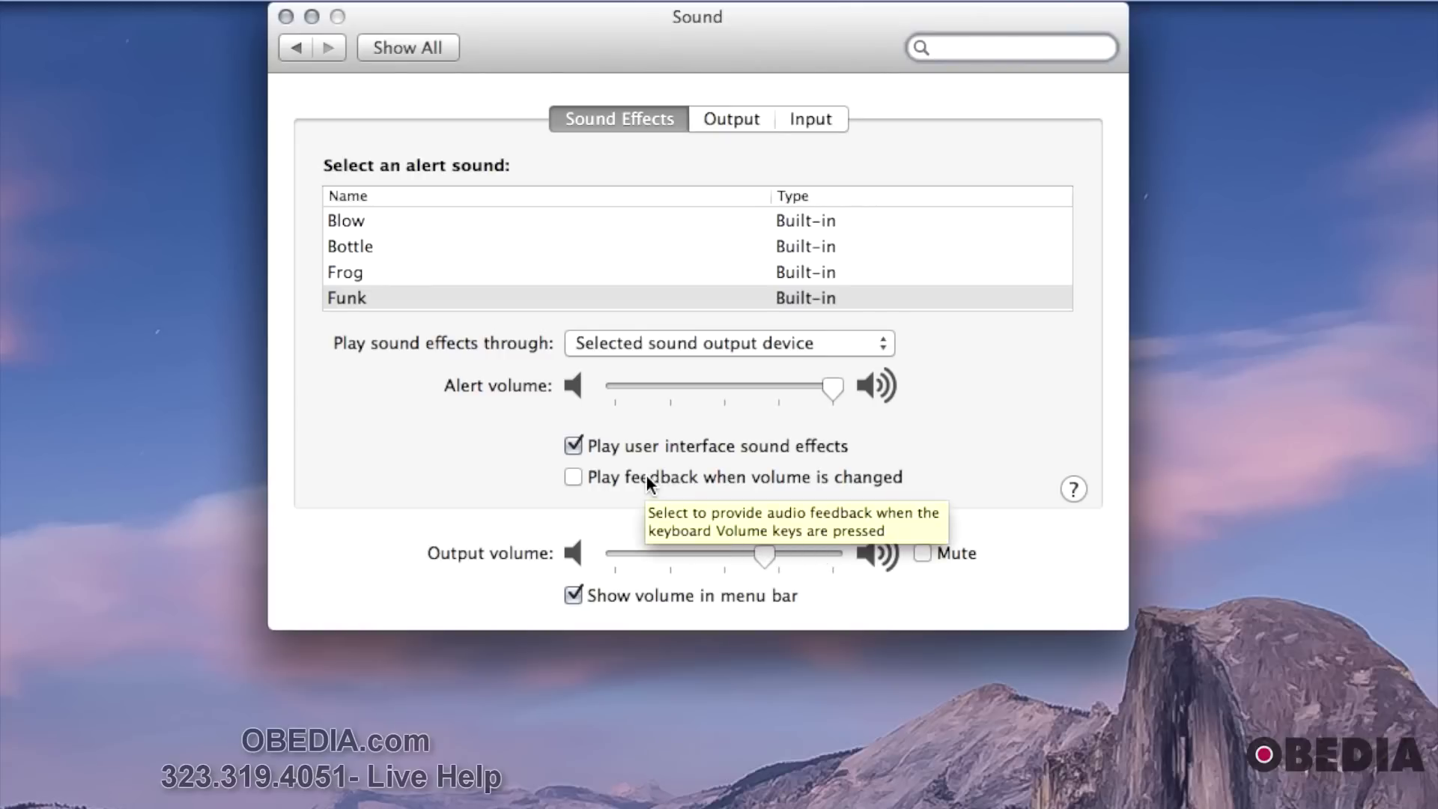
key("XF86AudioRaiseVolume")
key("XF86AudioRaiseVolume")
key("XF86AudioRaiseVolume")
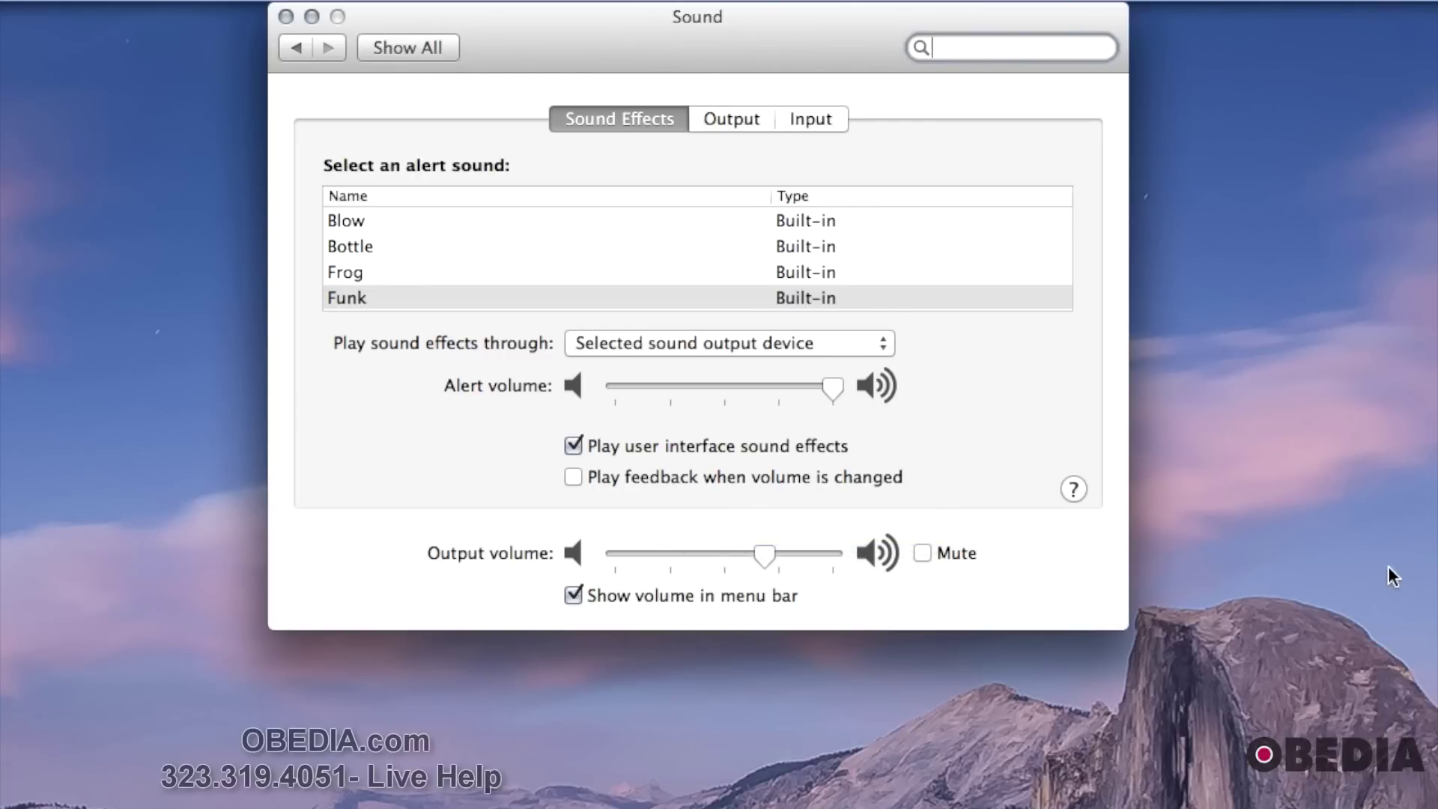
key("XF86AudioLowerVolume")
key("XF86AudioLowerVolume")
key("XF86AudioLowerVolume")
key("XF86AudioRaiseVolume")
key("XF86AudioRaiseVolume")
key("XF86AudioRaiseVolume")
key("XF86AudioRaiseVolume")
key("XF86AudioLowerVolume")
key("XF86AudioLowerVolume")
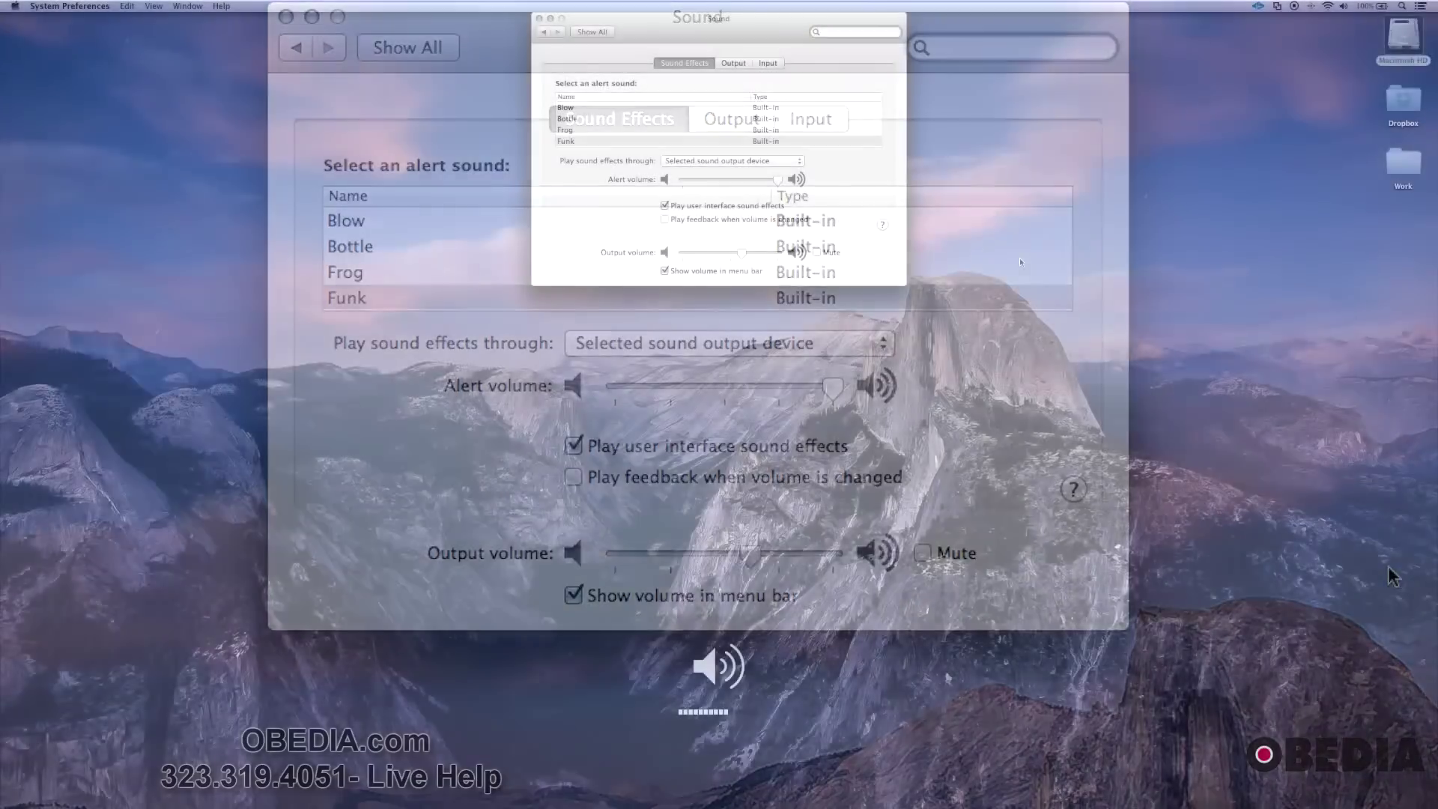
key("XF86AudioLowerVolume")
key("XF86AudioLowerVolume")
key("XF86AudioLowerVolume")
key("XF86AudioRaiseVolume")
key("XF86AudioRaiseVolume")
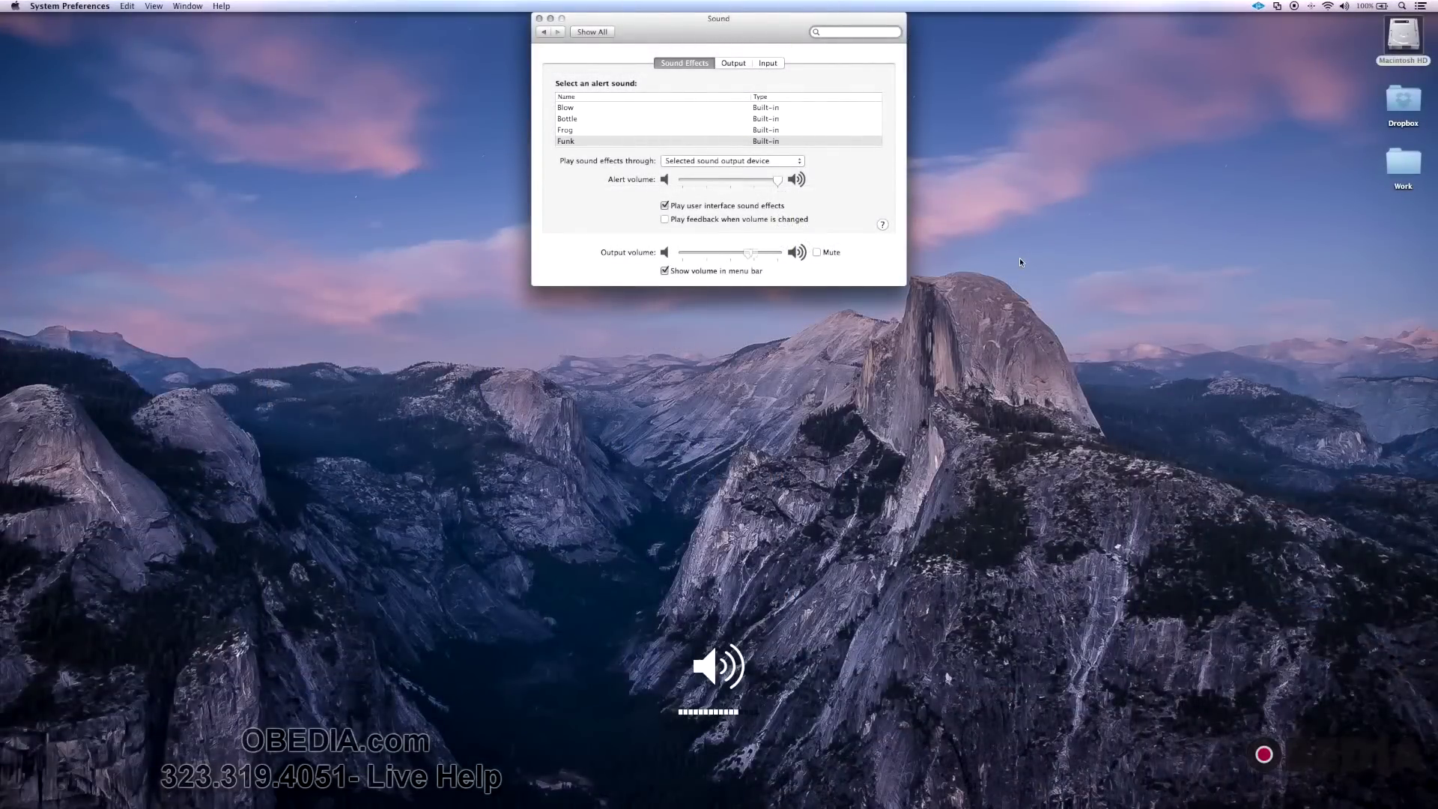
key("XF86AudioRaiseVolume")
key("XF86AudioRaiseVolume")
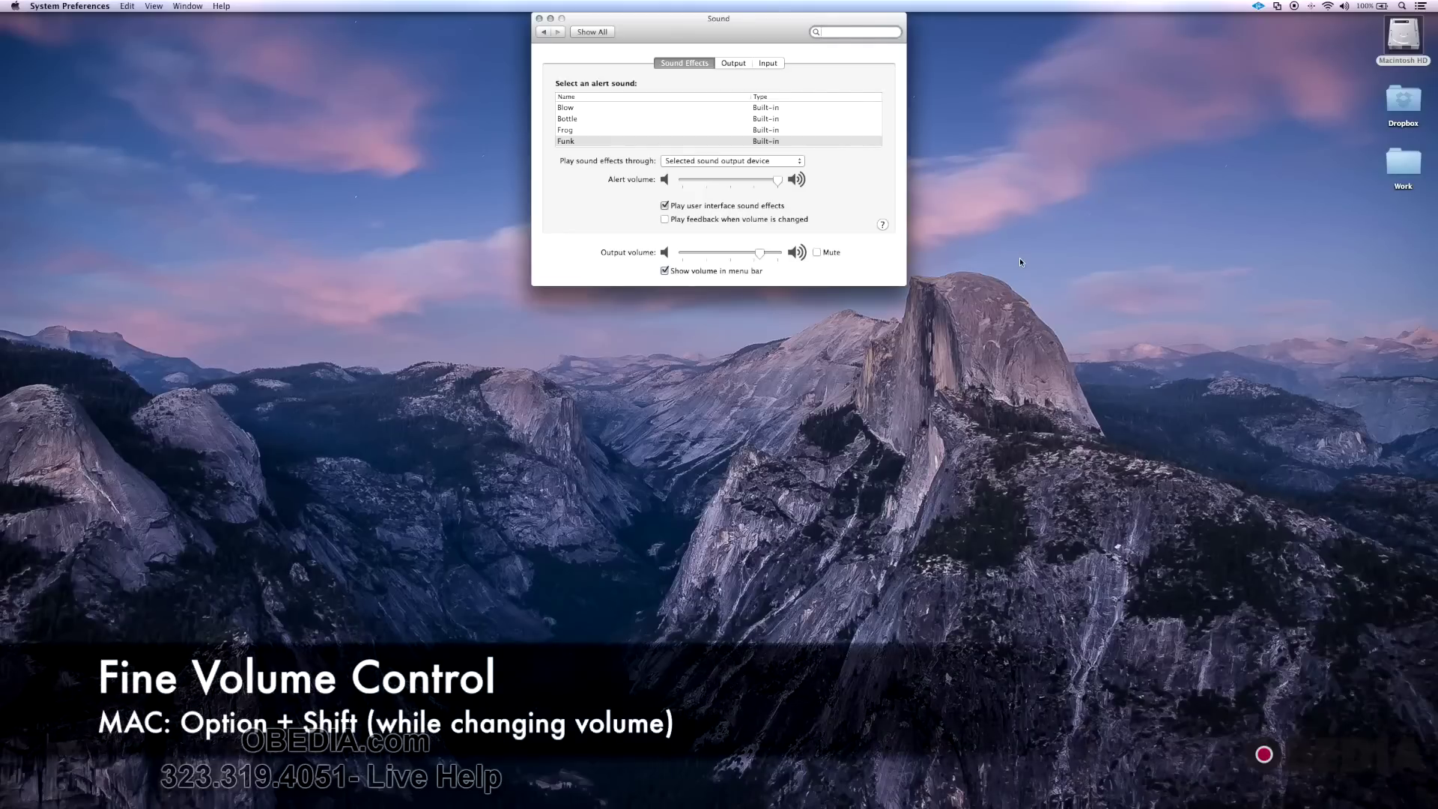
key("shift+alt+XF86AudioRaiseVolume")
key("shift+alt+XF86AudioRaiseVolume")
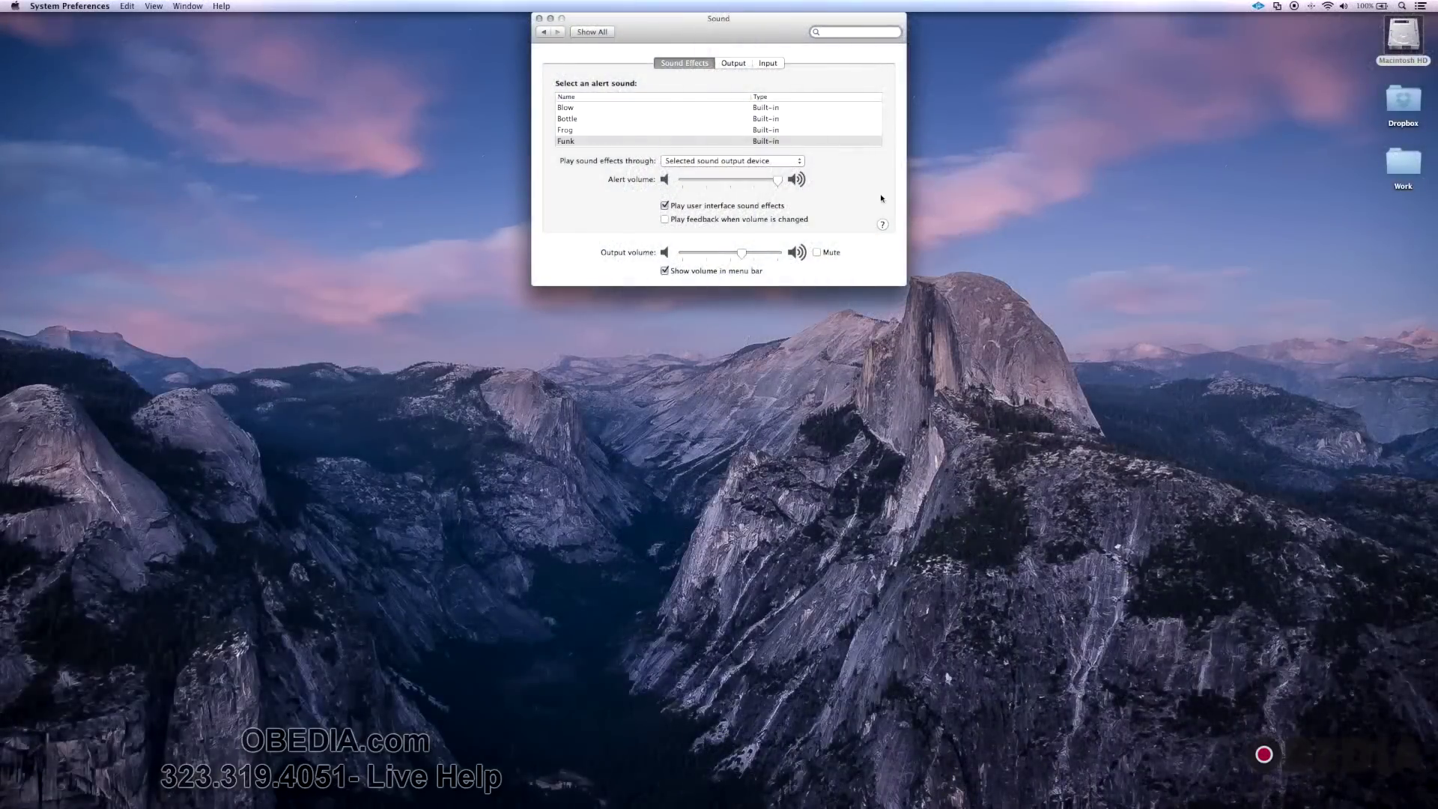
- View Sound's Output device list, quit System Preferences with Cmd+Q, then reopen the Sound pane
left_click(732, 63)
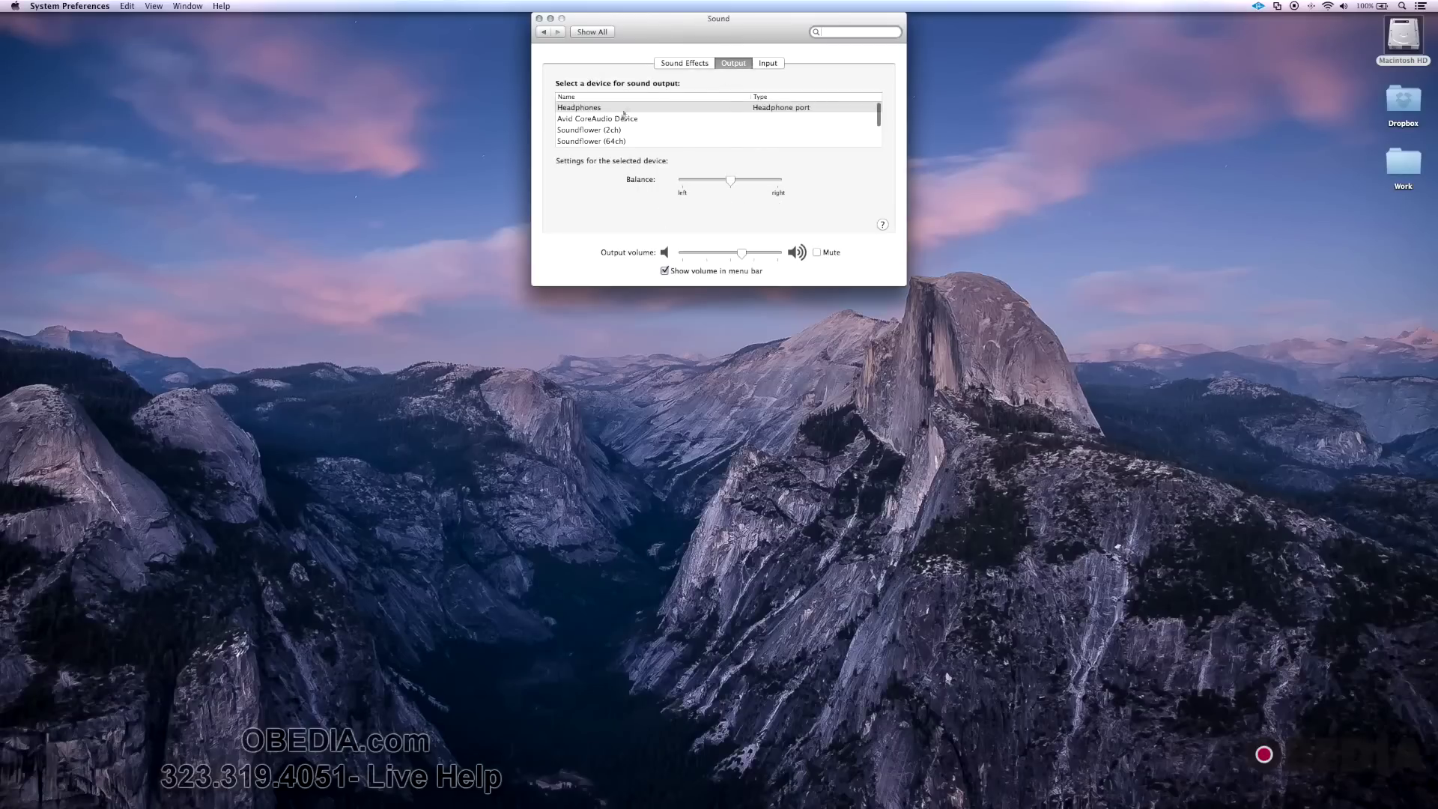
key("super+q")
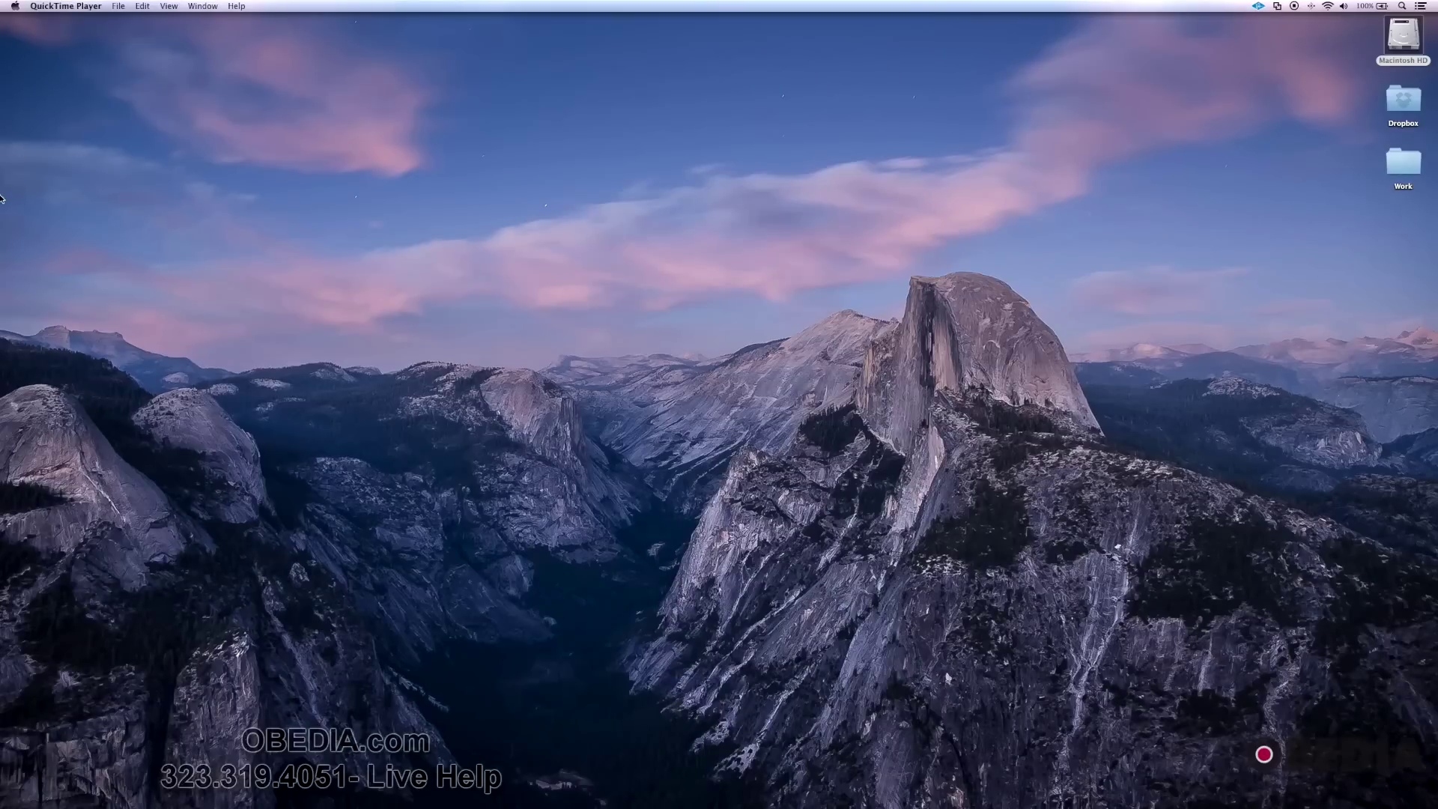
left_click(17, 146)
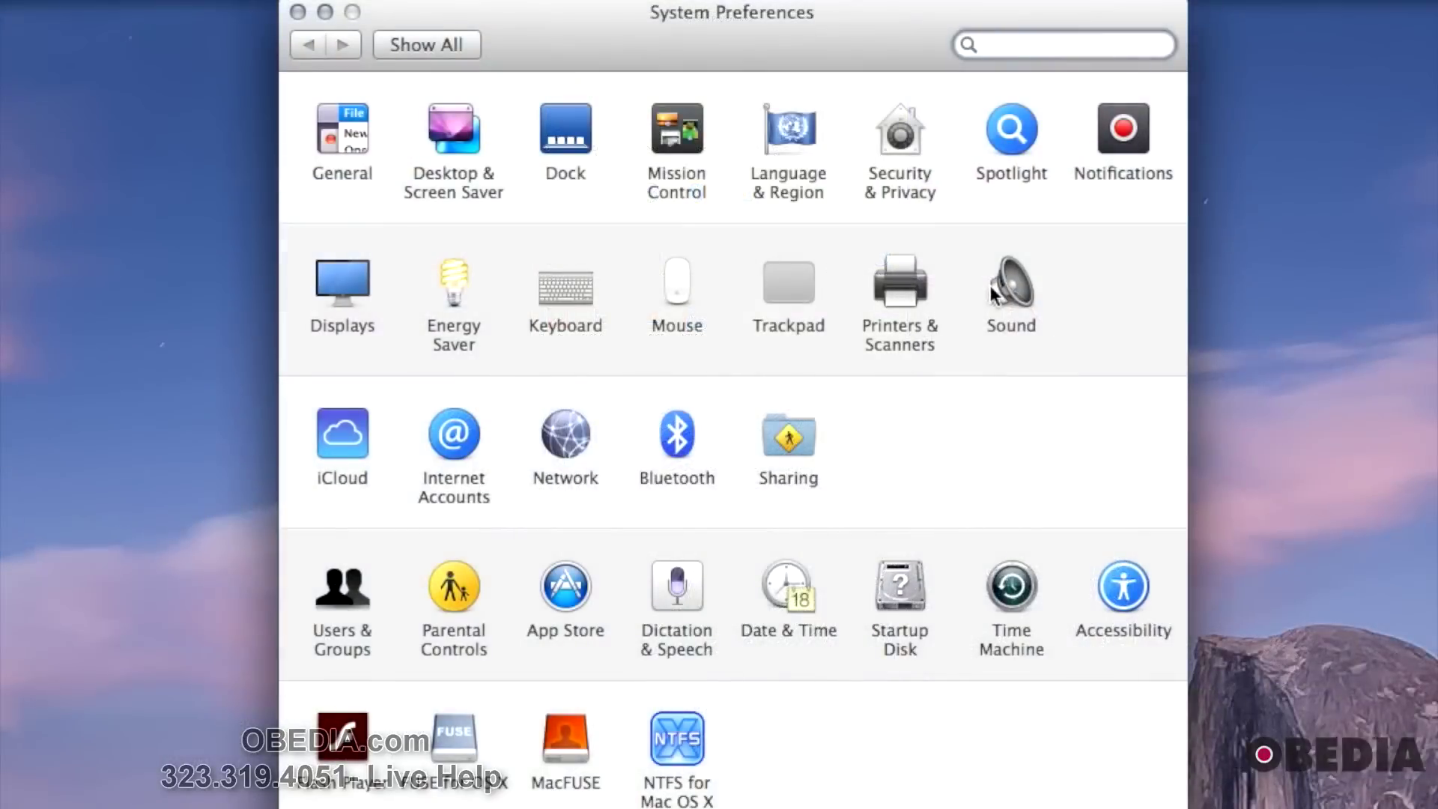
left_click(834, 133)
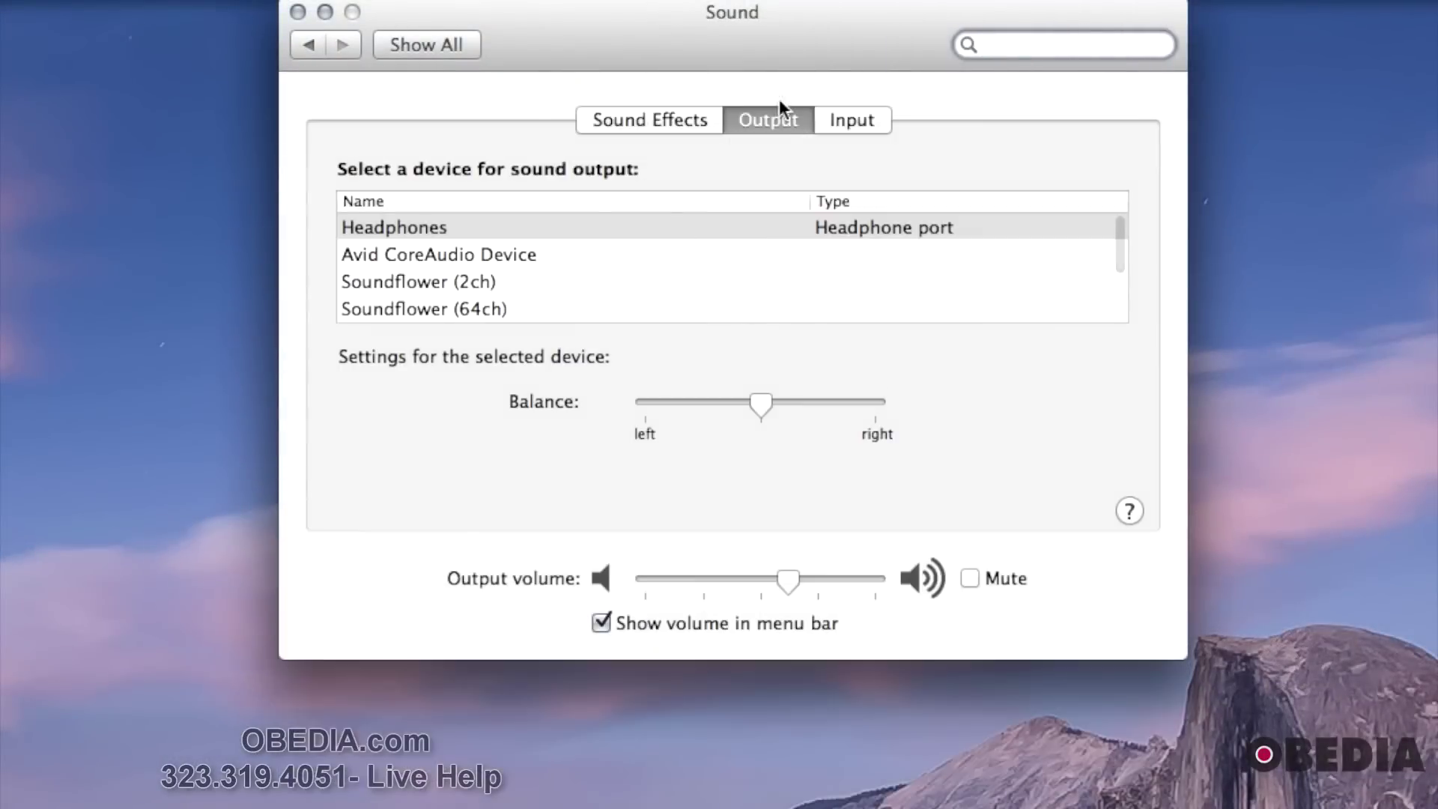
scroll(555, 259, "down", 3)
scroll(555, 260, "up", 3)
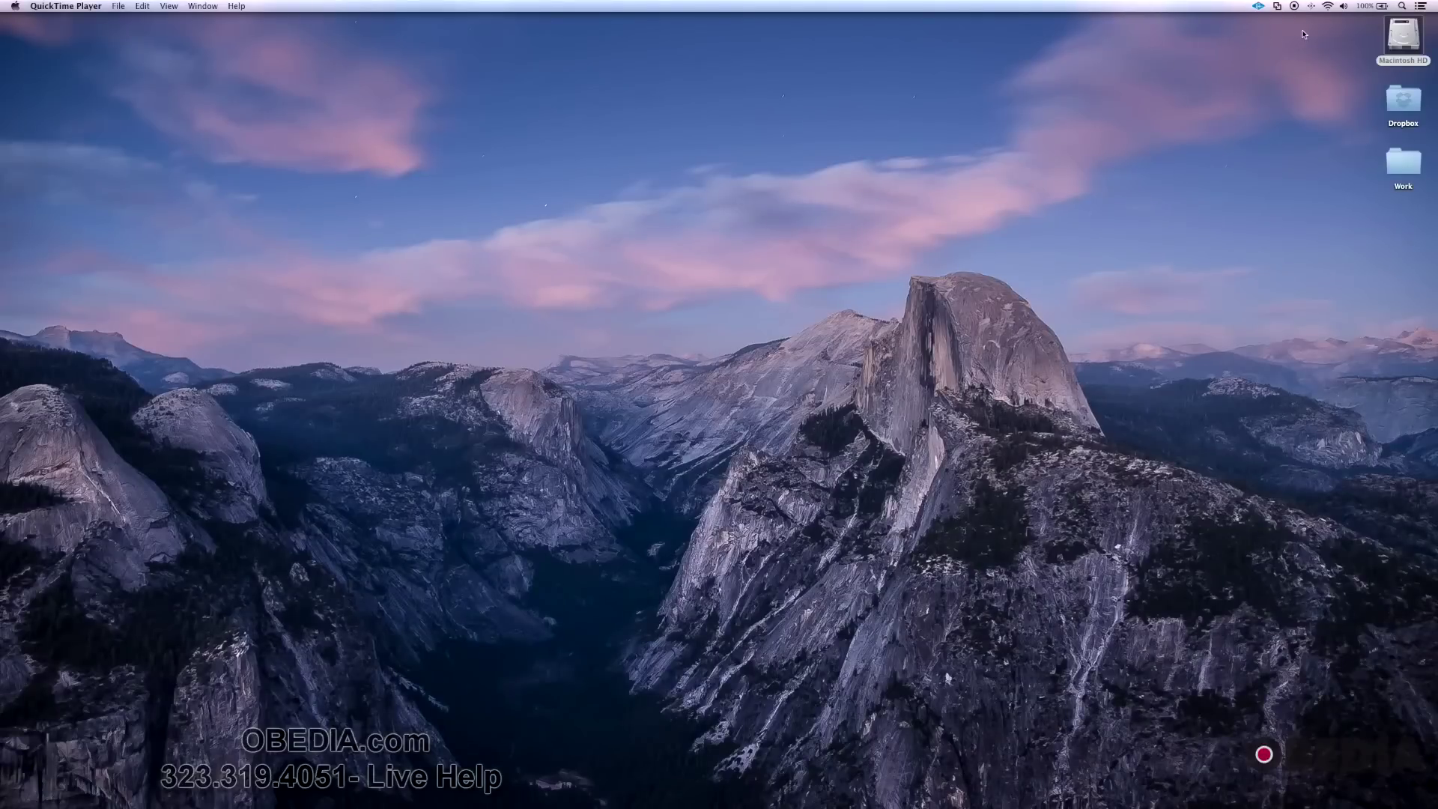
- Show the menu bar sound device list, dismiss it, then reopen it and pick an output other than Headphones
left_click(1345, 7, "alt")
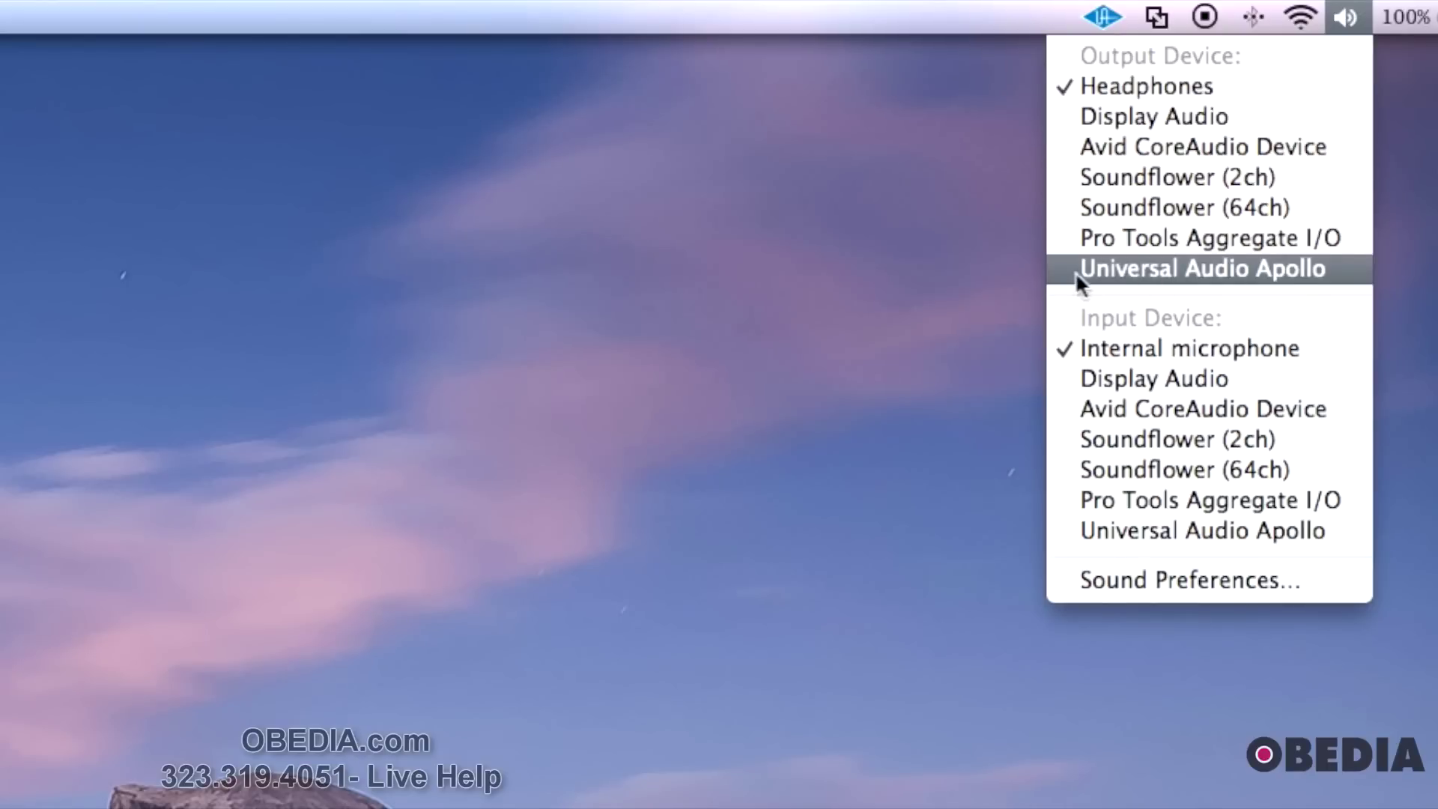
left_click(613, 451)
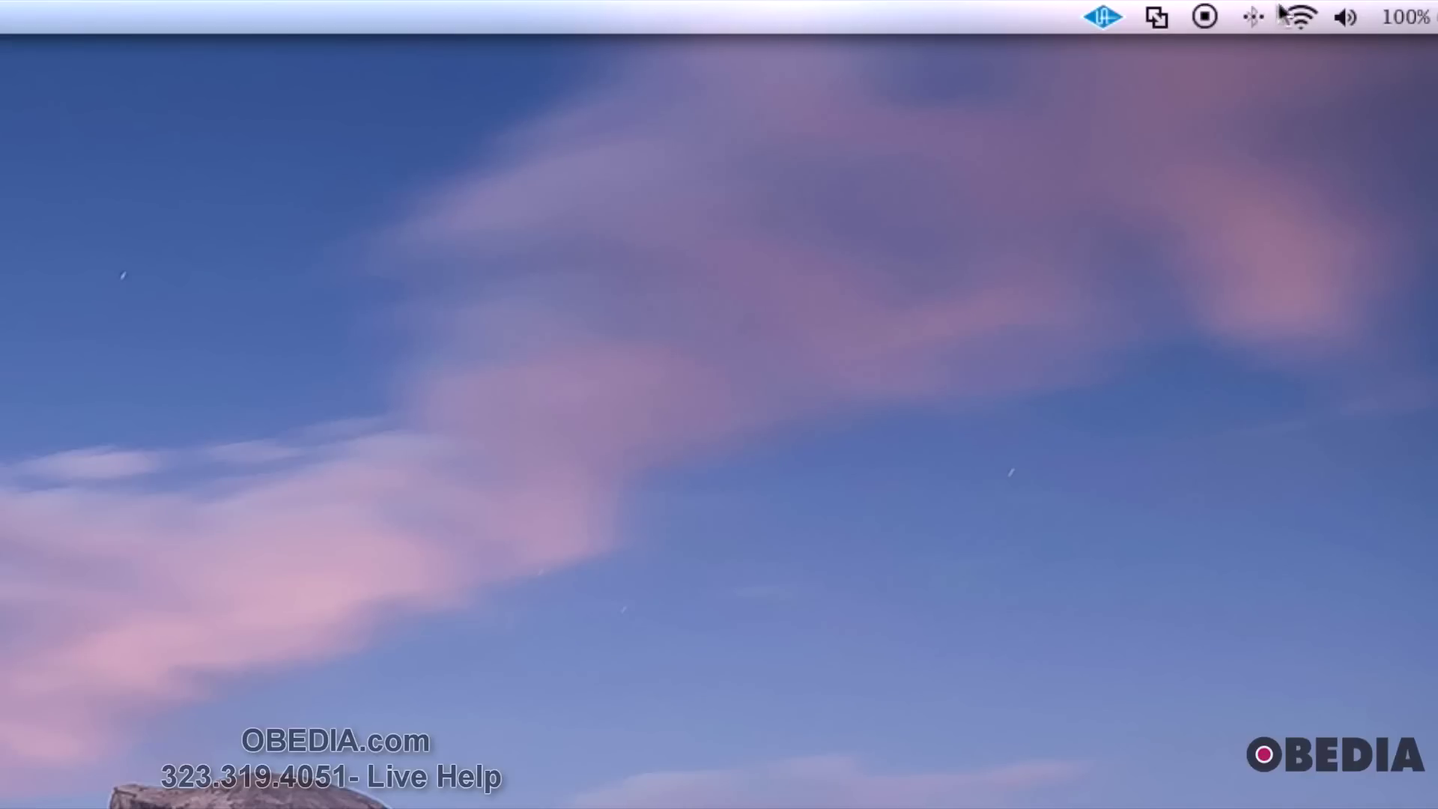
left_click(1347, 17)
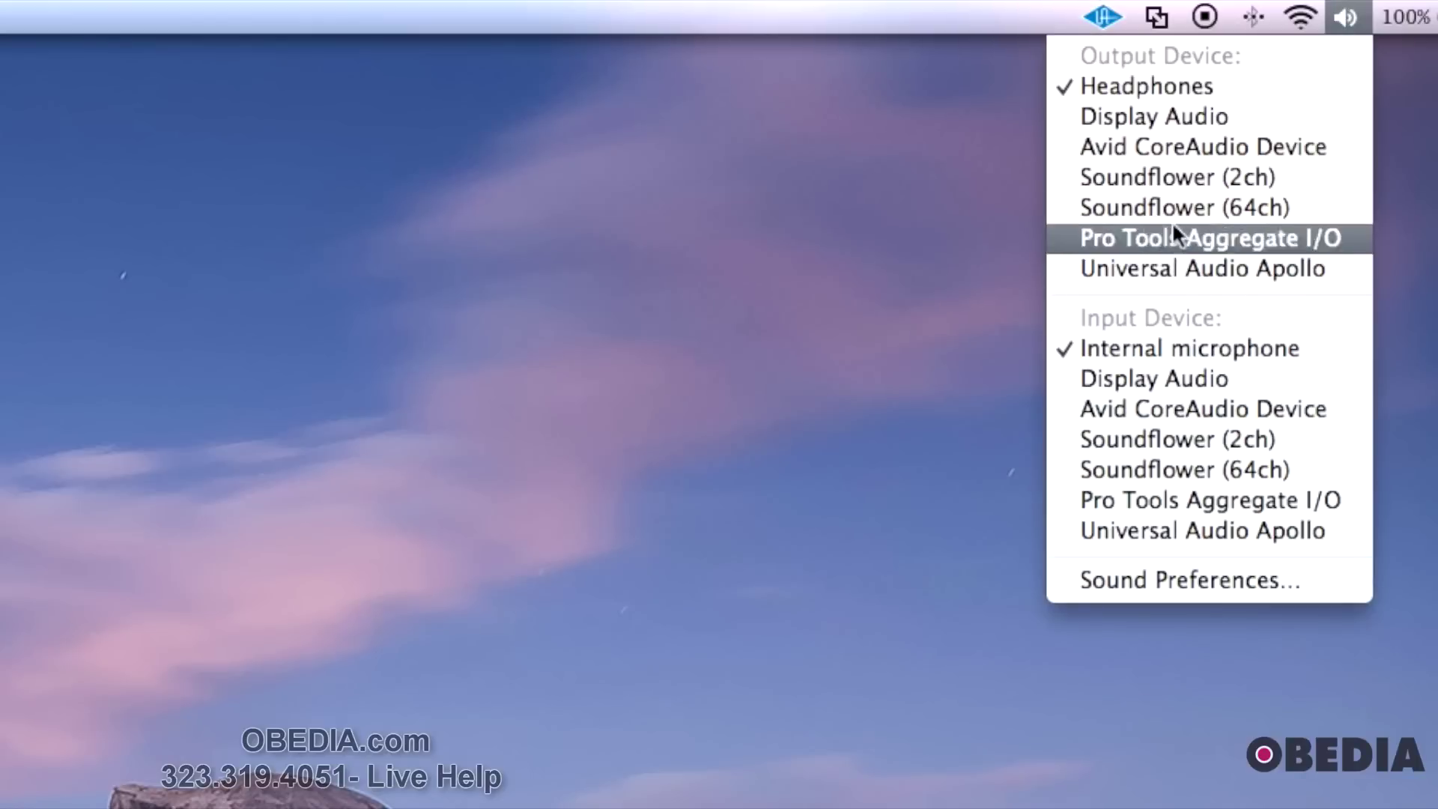
left_click(1185, 258)
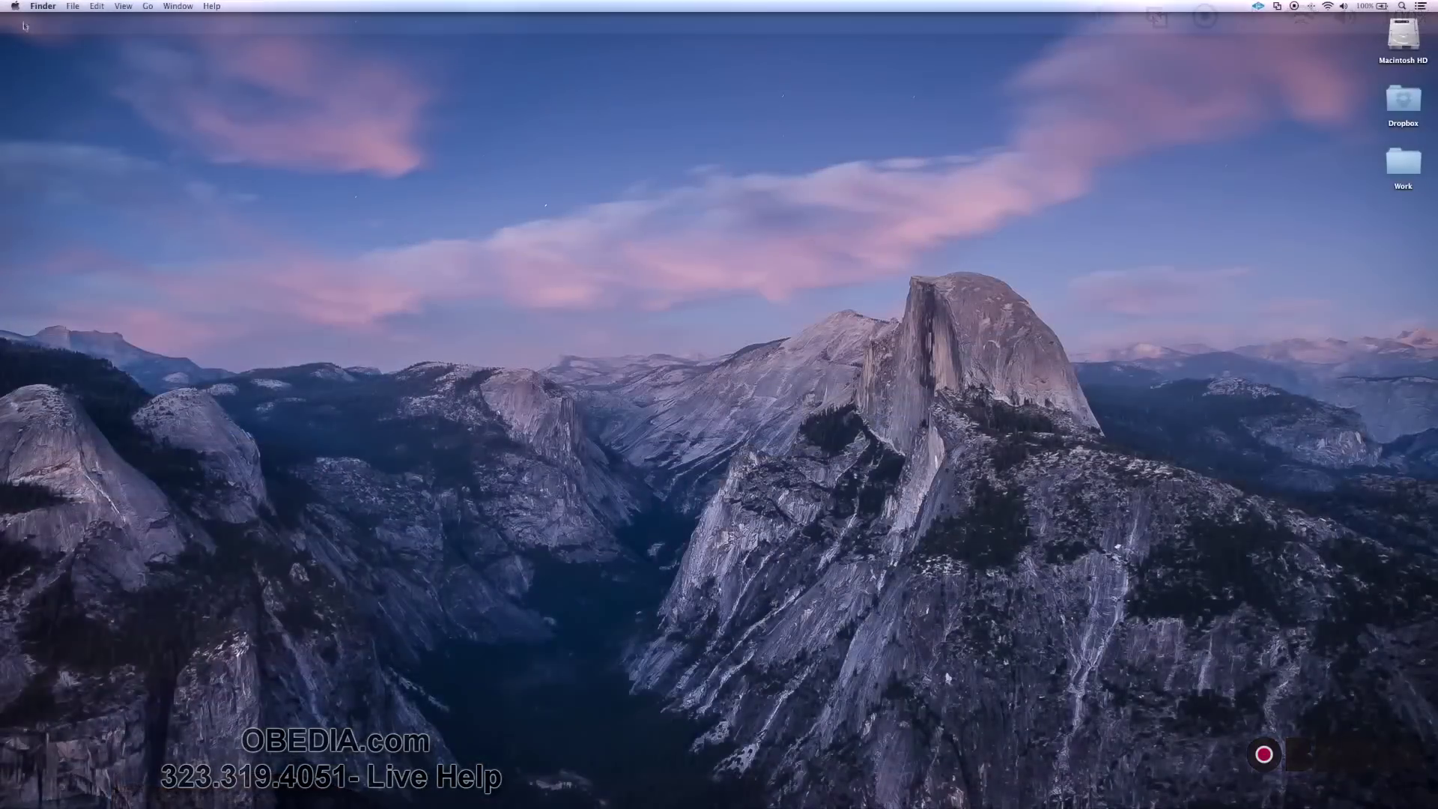
- Open About This Mac from the Apple menu, nudge its window, and close it
left_click(16, 6)
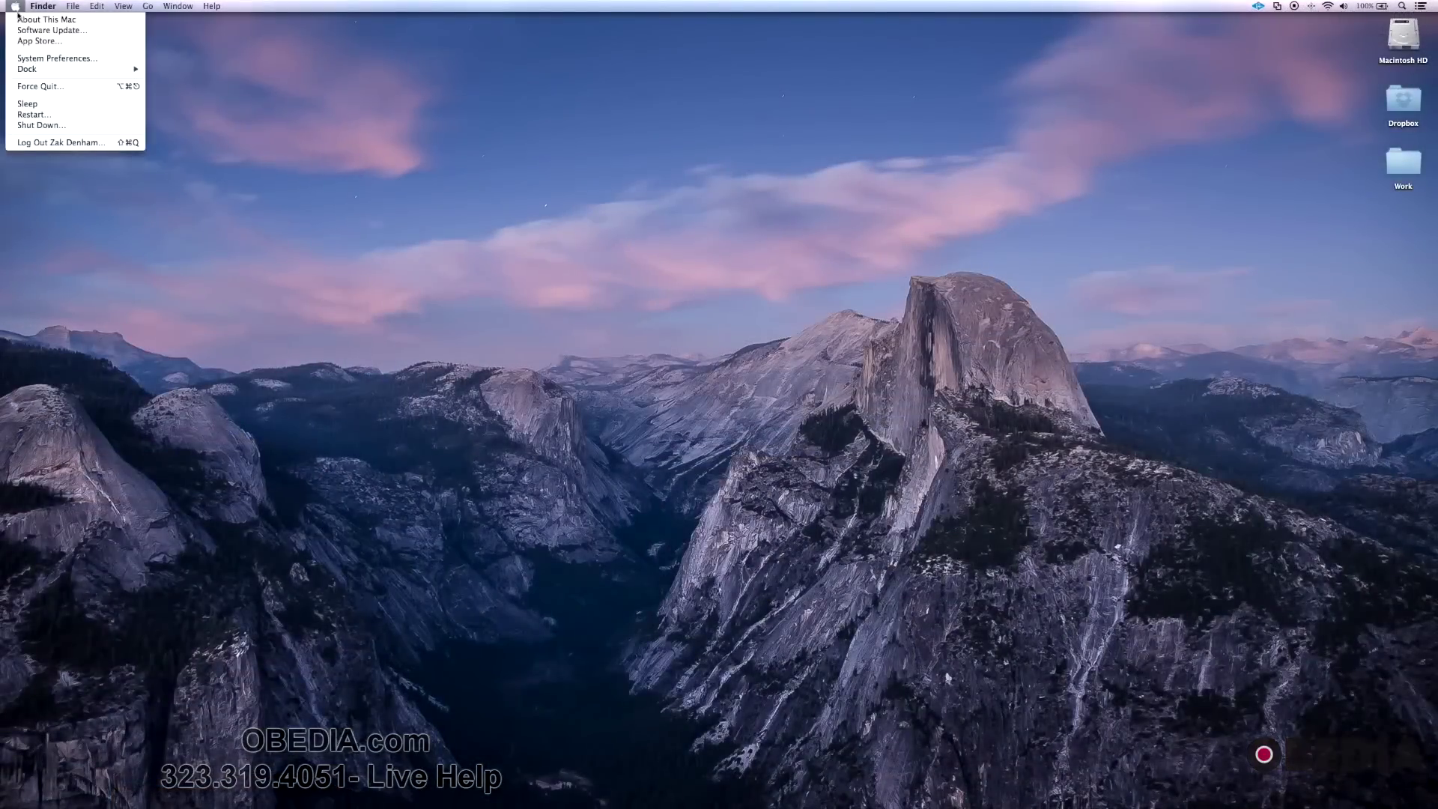
left_click(34, 19)
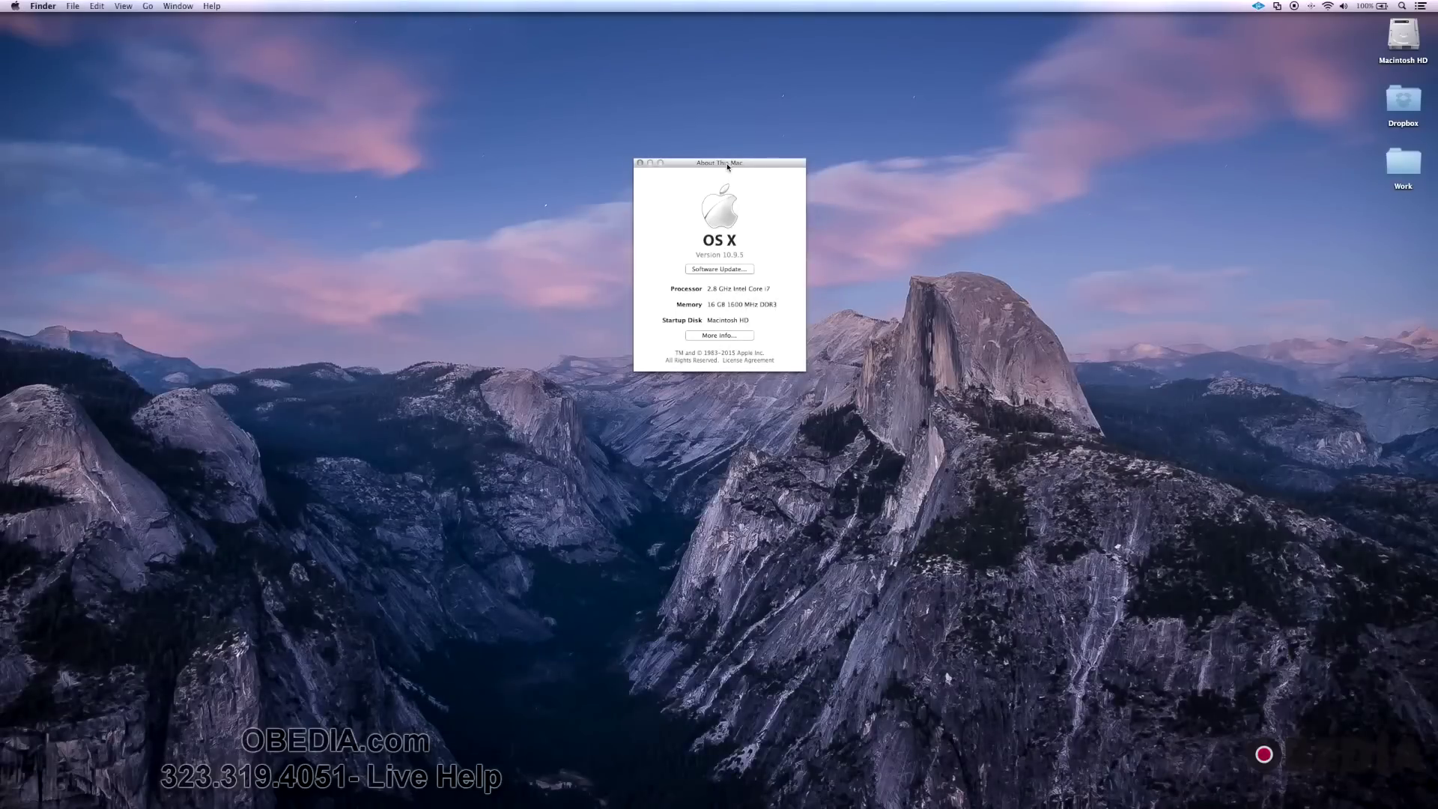
left_click_drag(727, 166, 711, 184)
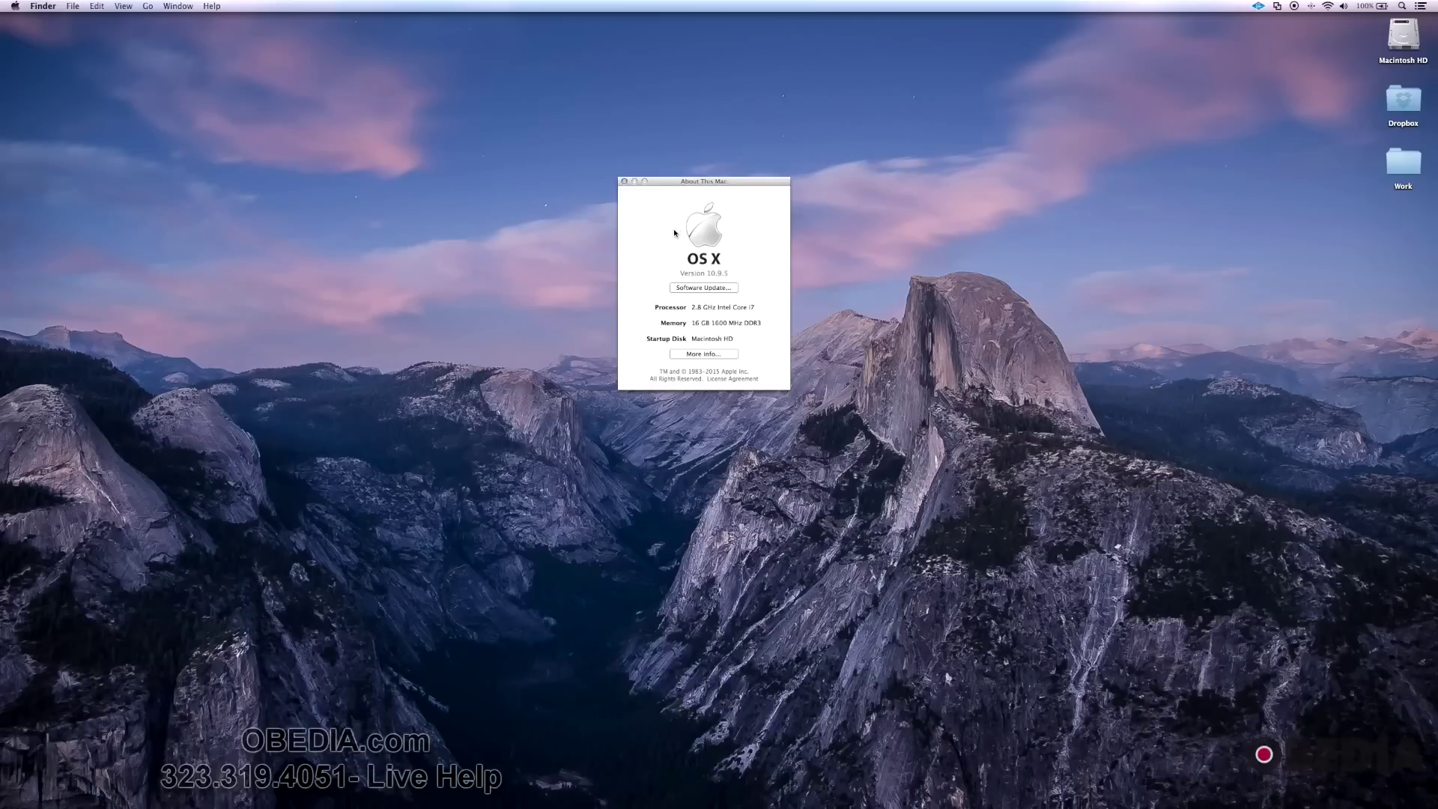
left_click(624, 181)
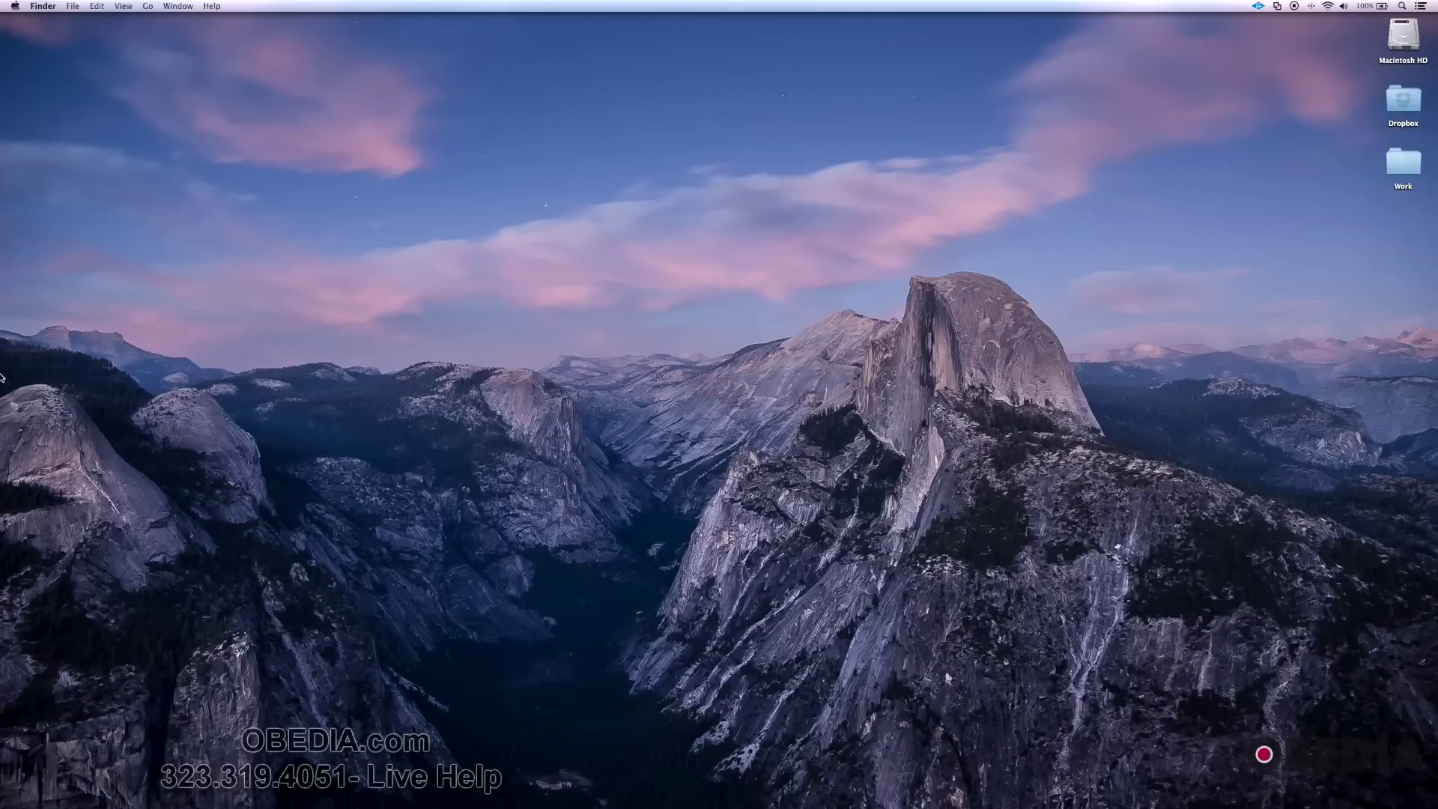
- Bring up Firefox, scroll through the CheatSheet download page, then bring Ableton Live forward
left_click(15, 335)
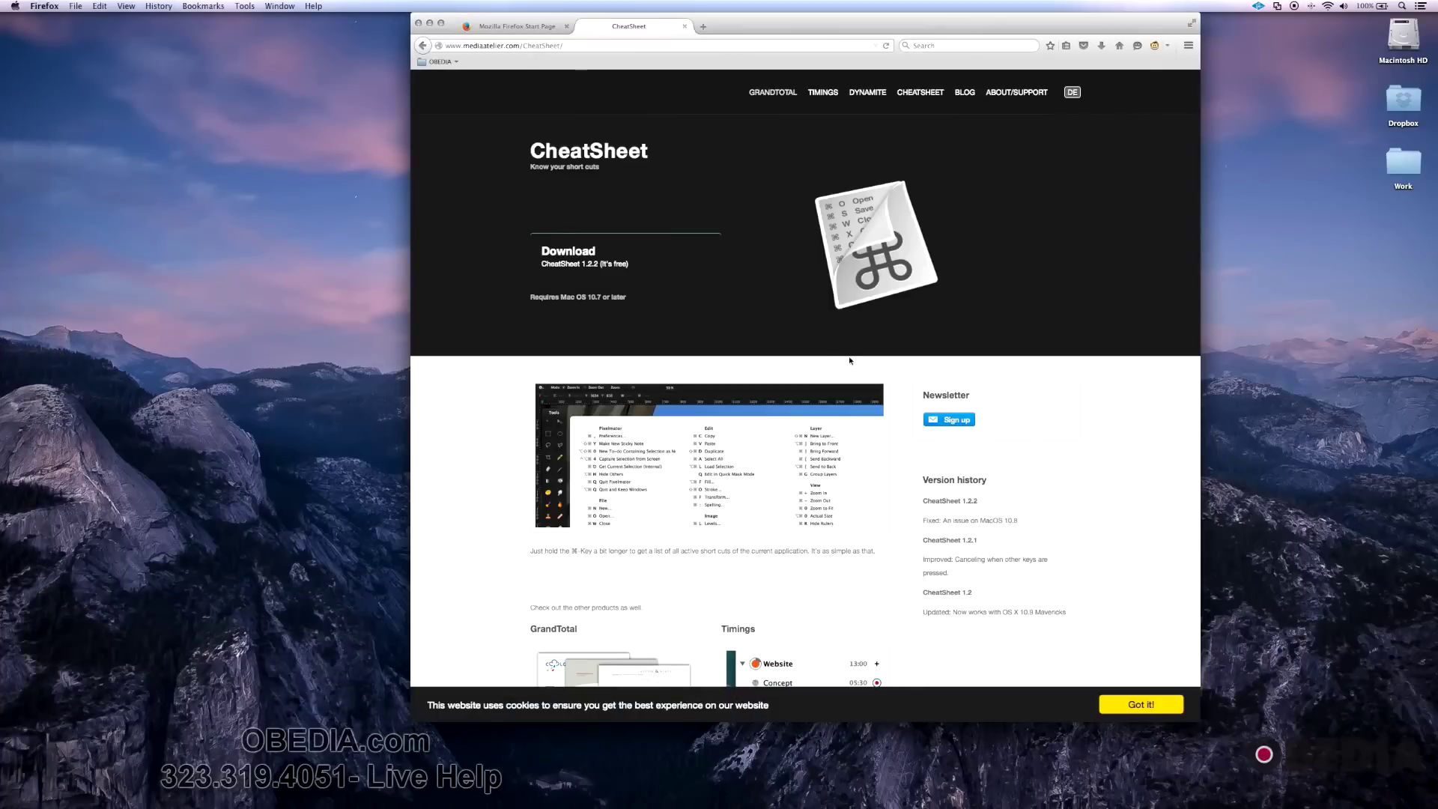
scroll(849, 361, "down", 1)
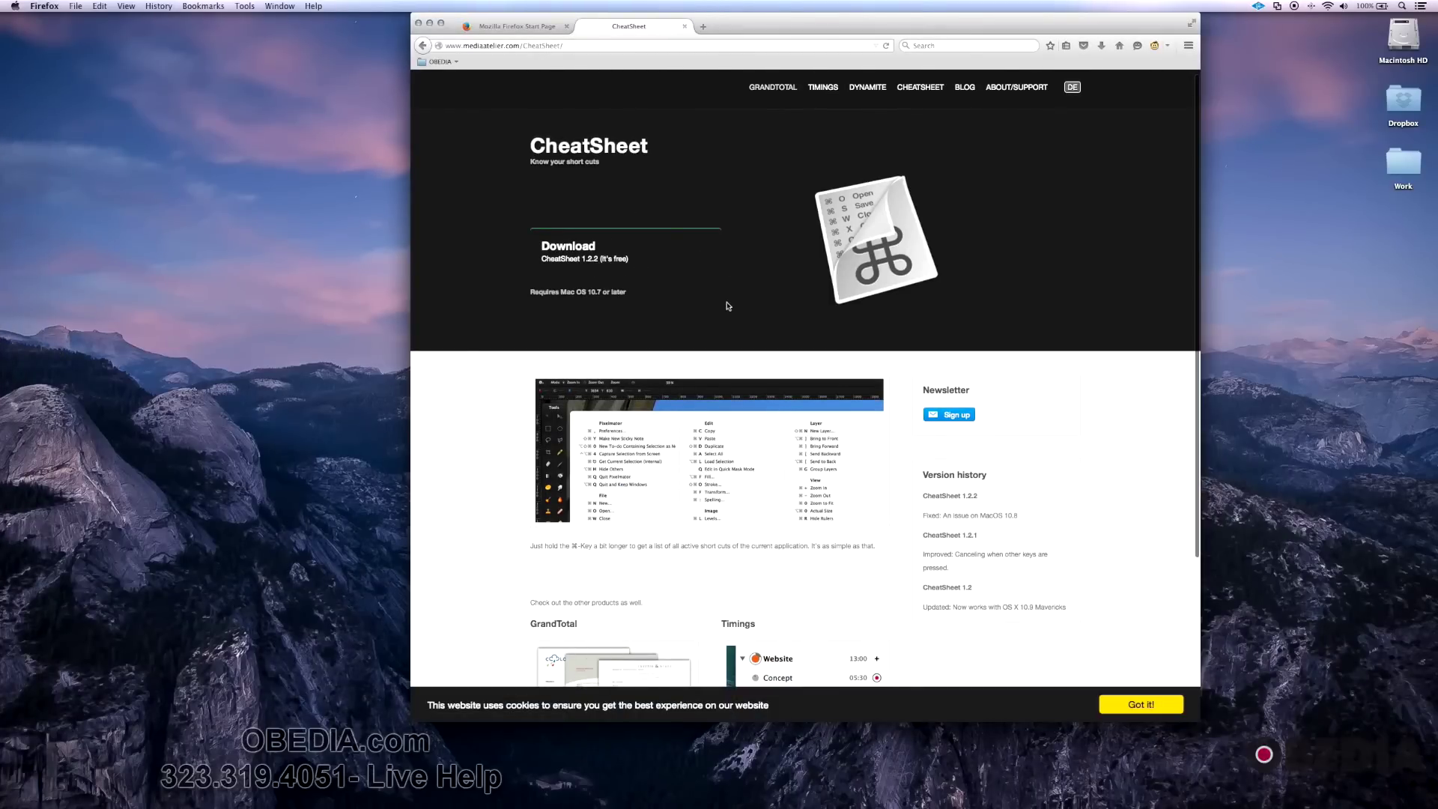
scroll(728, 308, "down", 2)
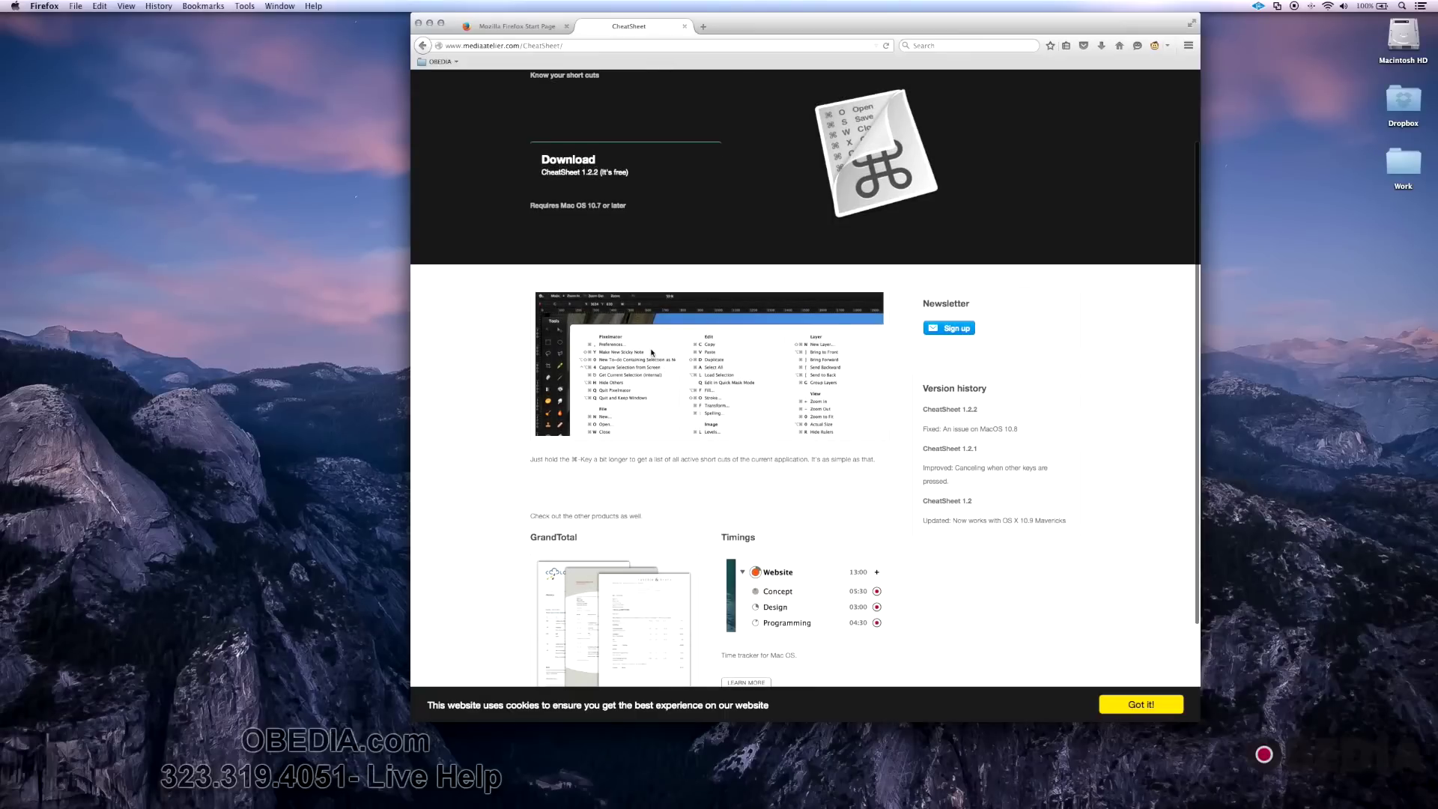
scroll(674, 349, "up", 2)
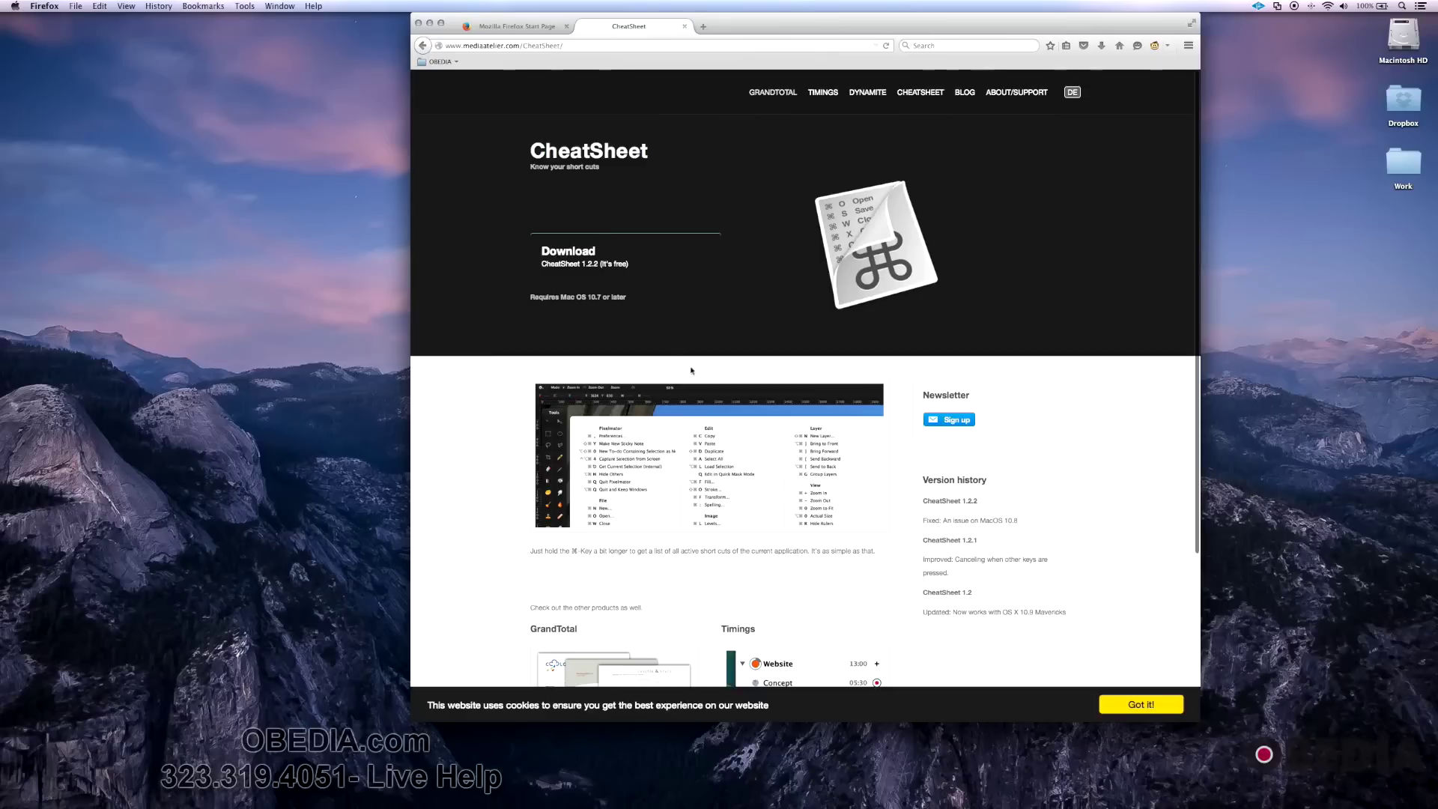
mouse_move(4, 450)
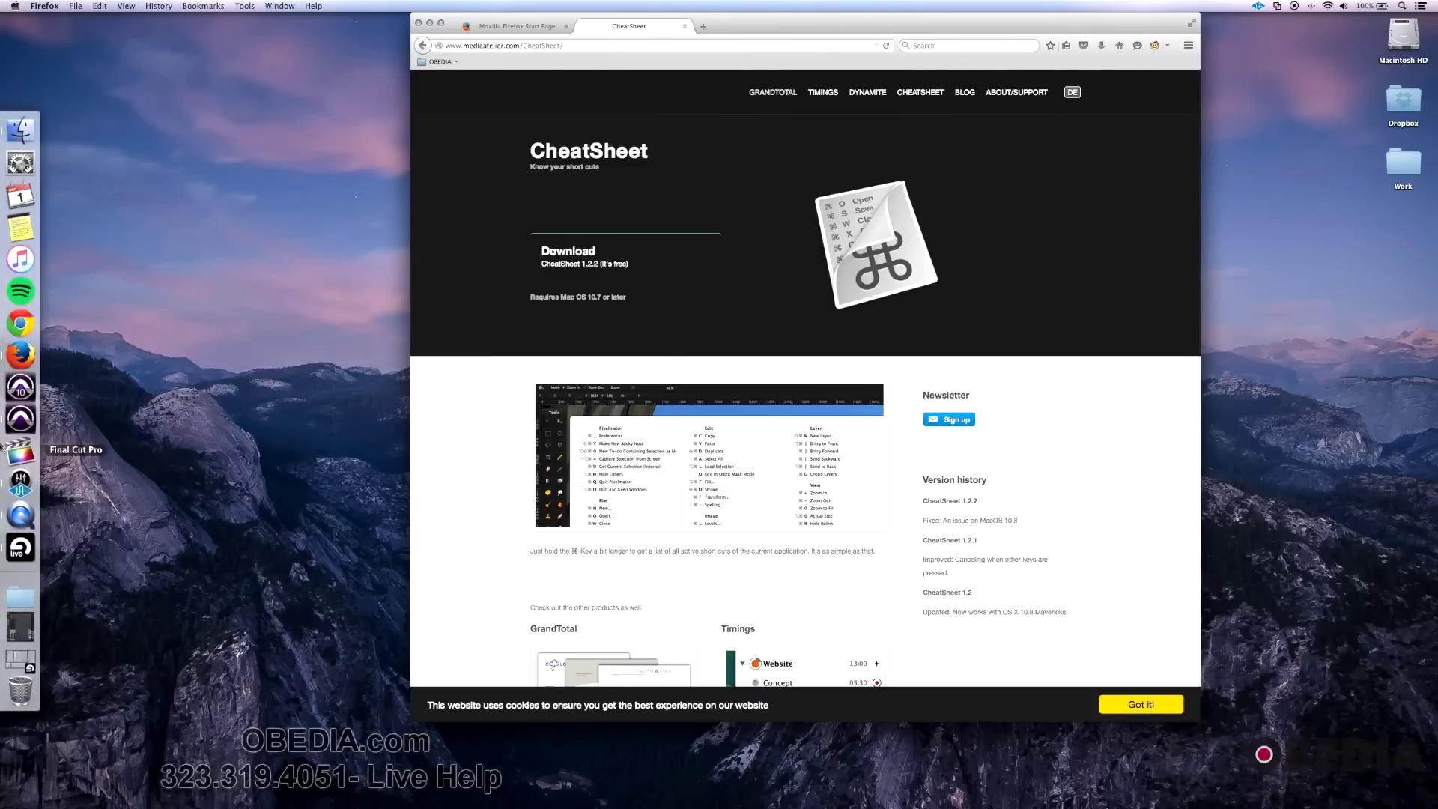
left_click(7, 553)
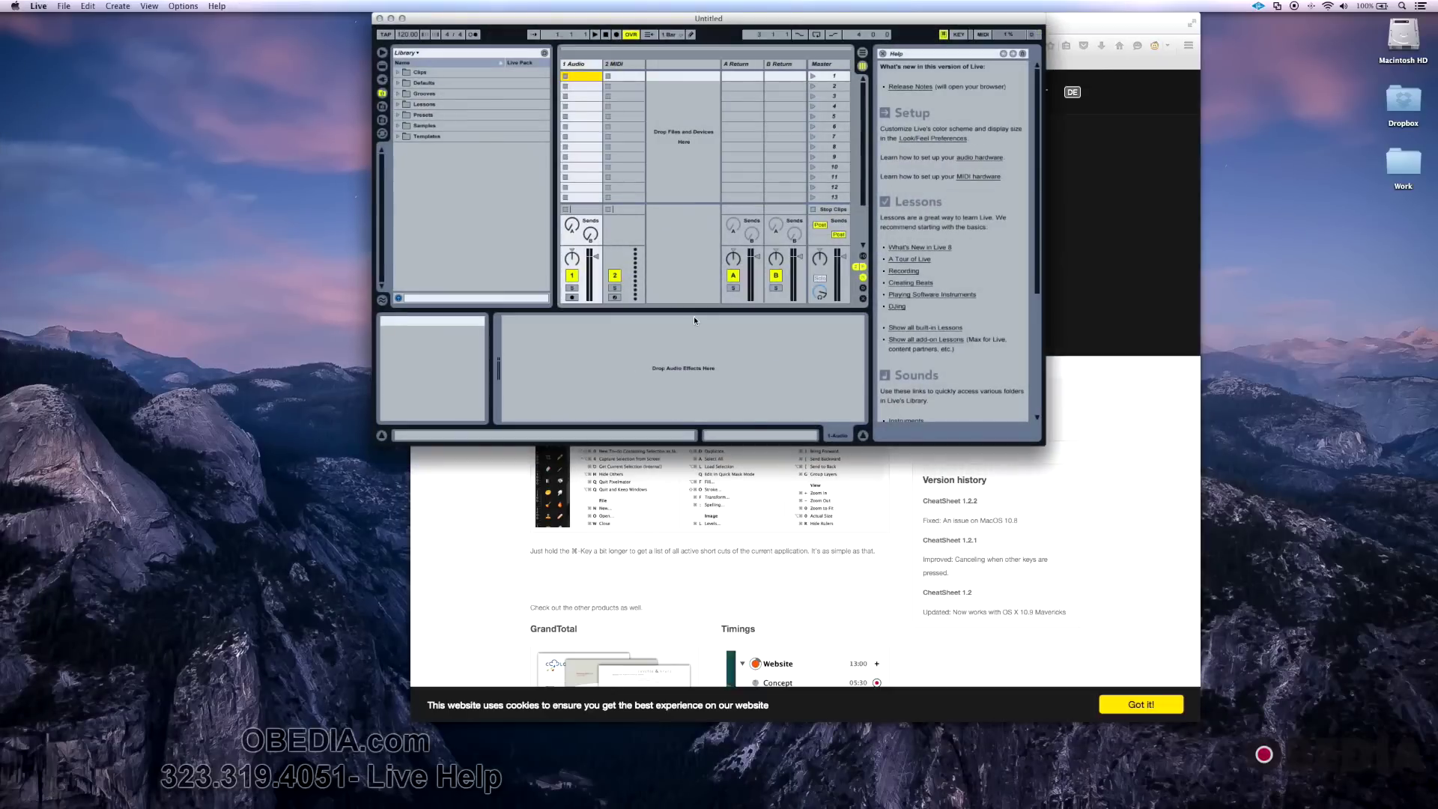
- Hide Firefox with Cmd+H and drag the Live window lower and slightly left
key("super+Tab")
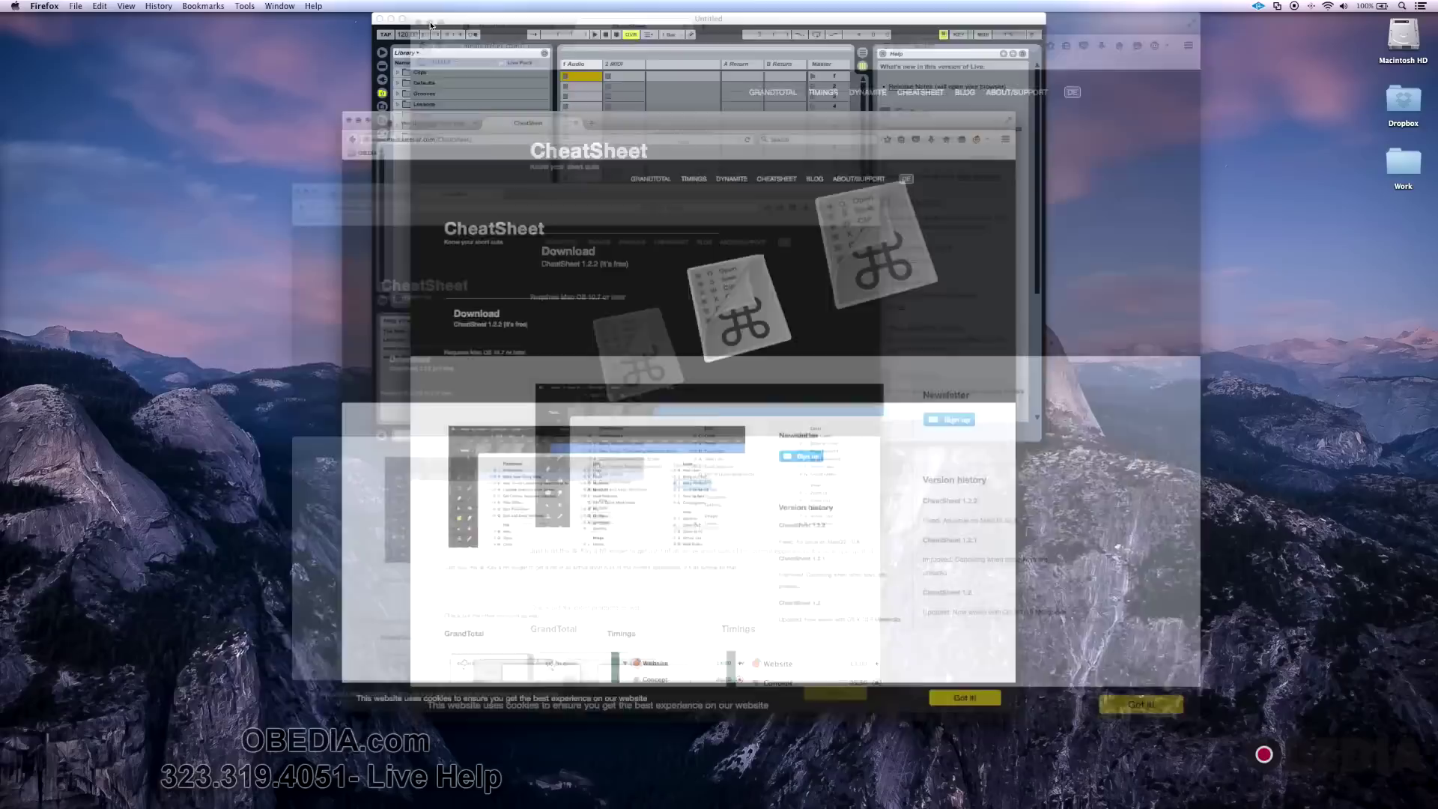
key("super+h")
left_click_drag(497, 22, 487, 52)
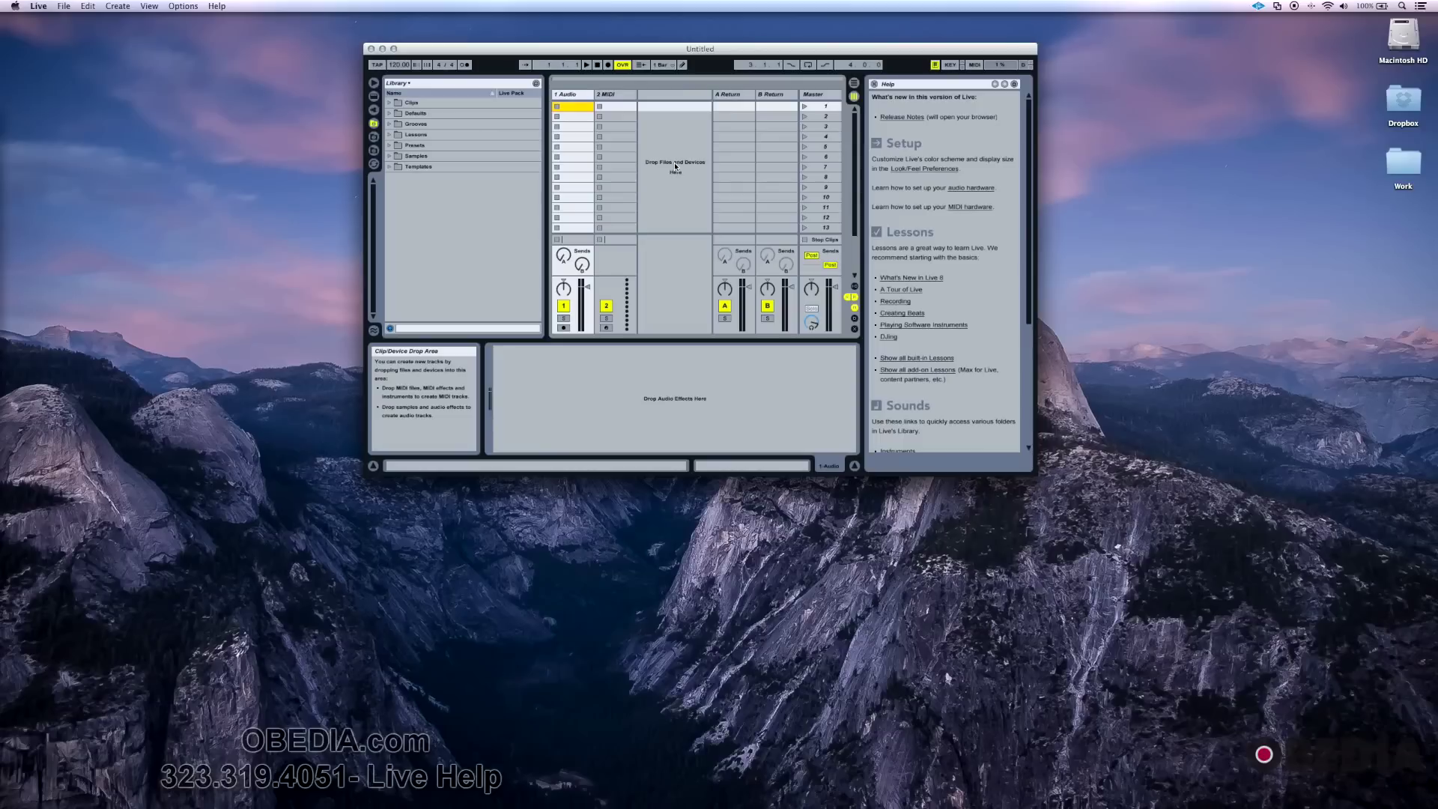
left_click_drag(708, 53, 682, 109)
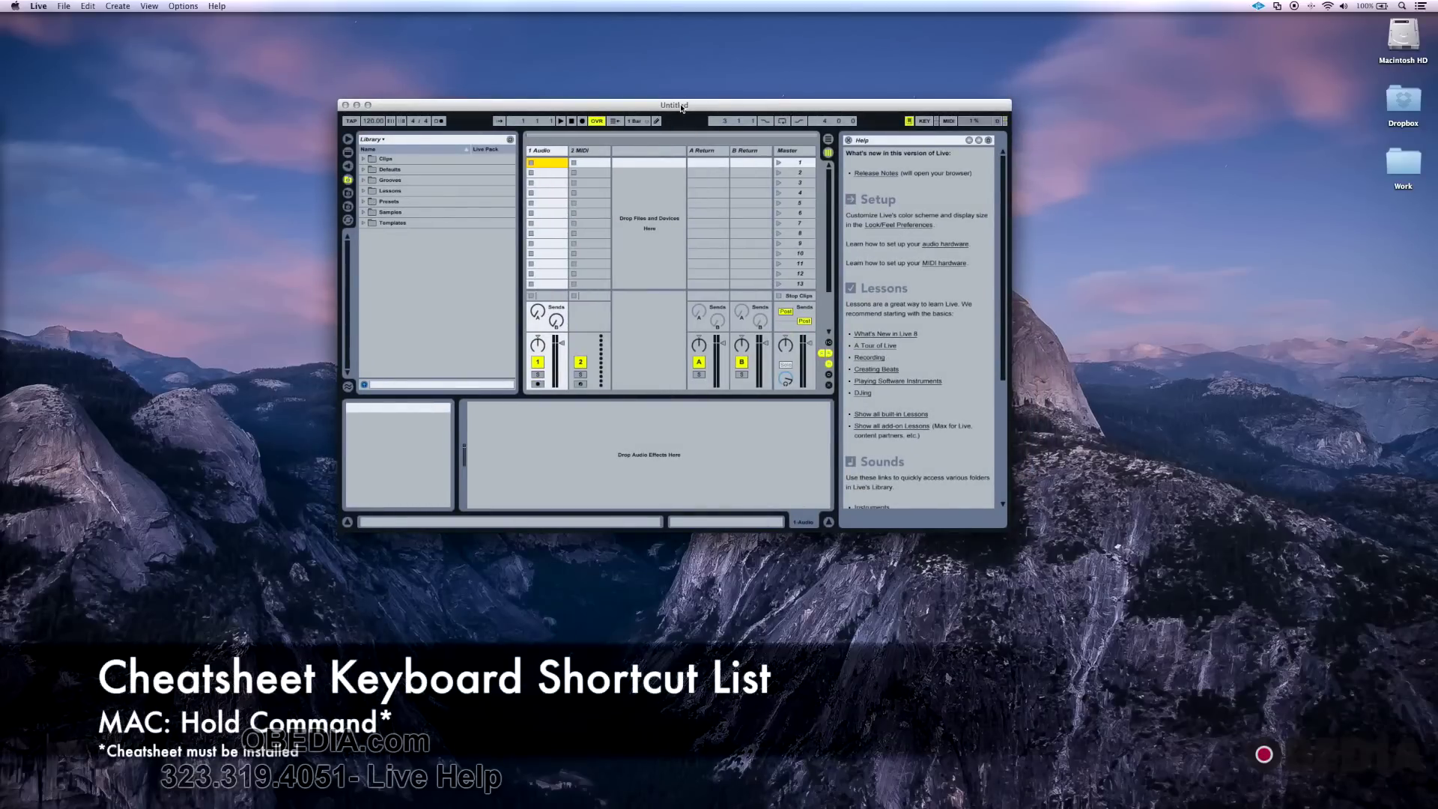
- Hold Cmd twice to show CheatSheet's shortcut list for Live, then click the desktop
key("super")
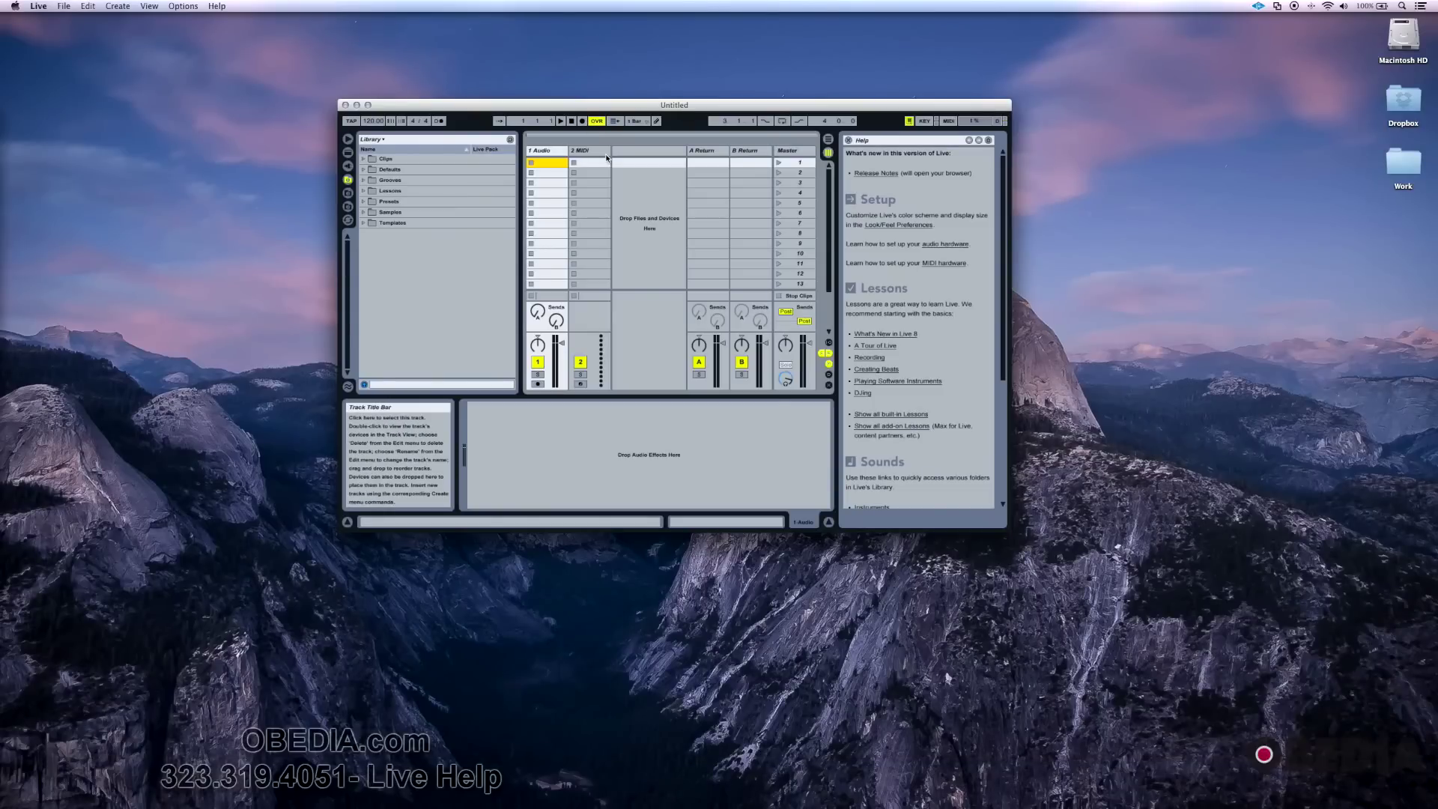
mouse_move(2, 352)
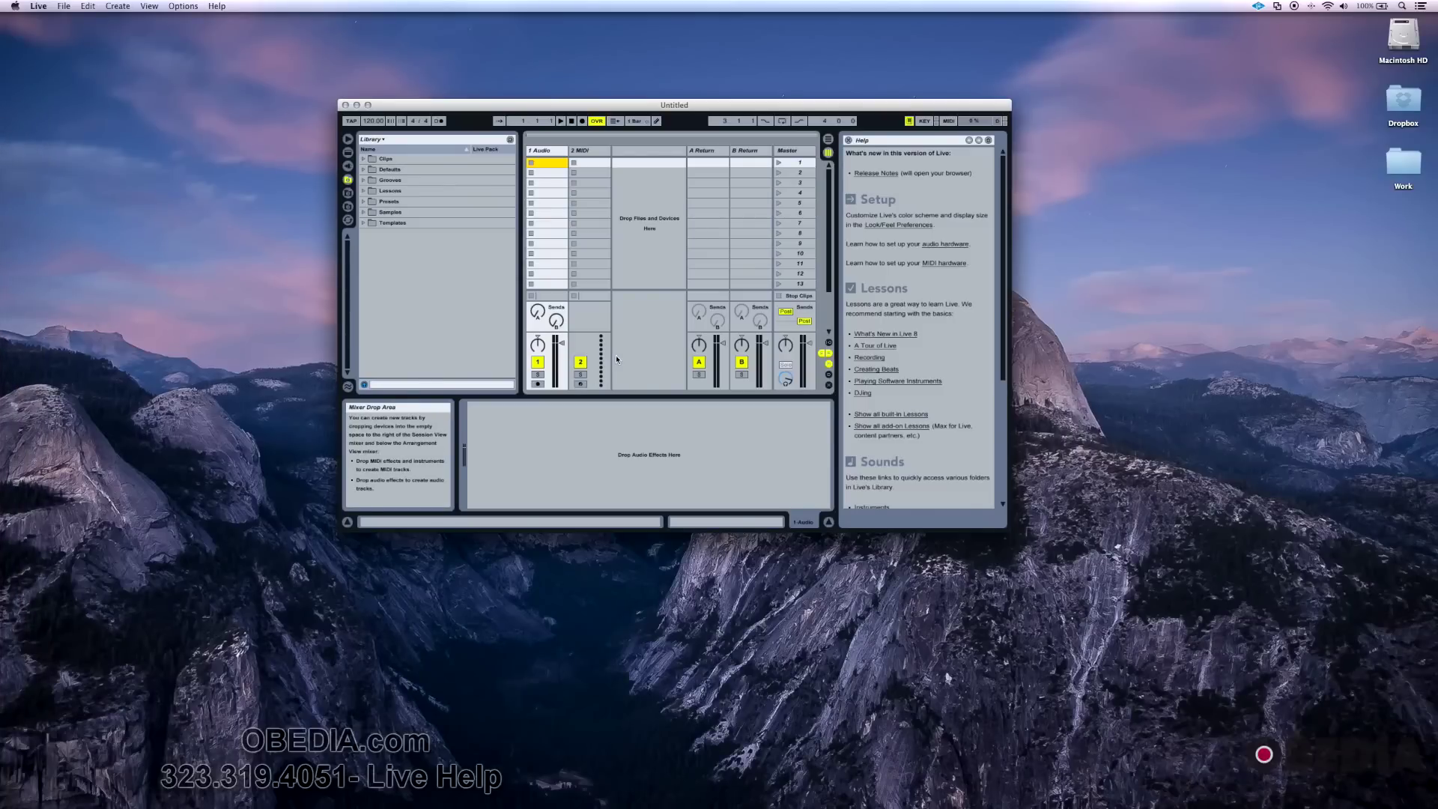
key("super")
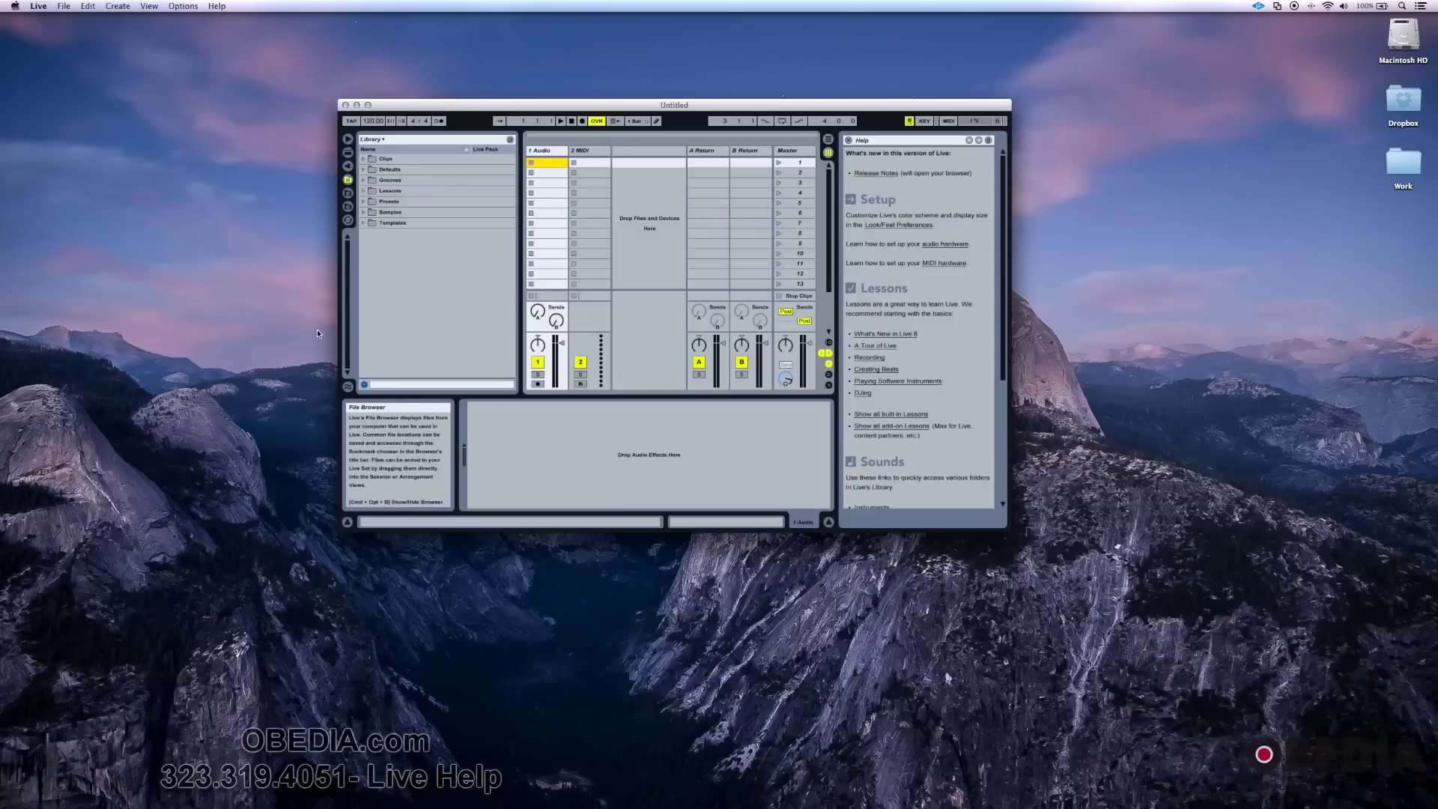
left_click(305, 337)
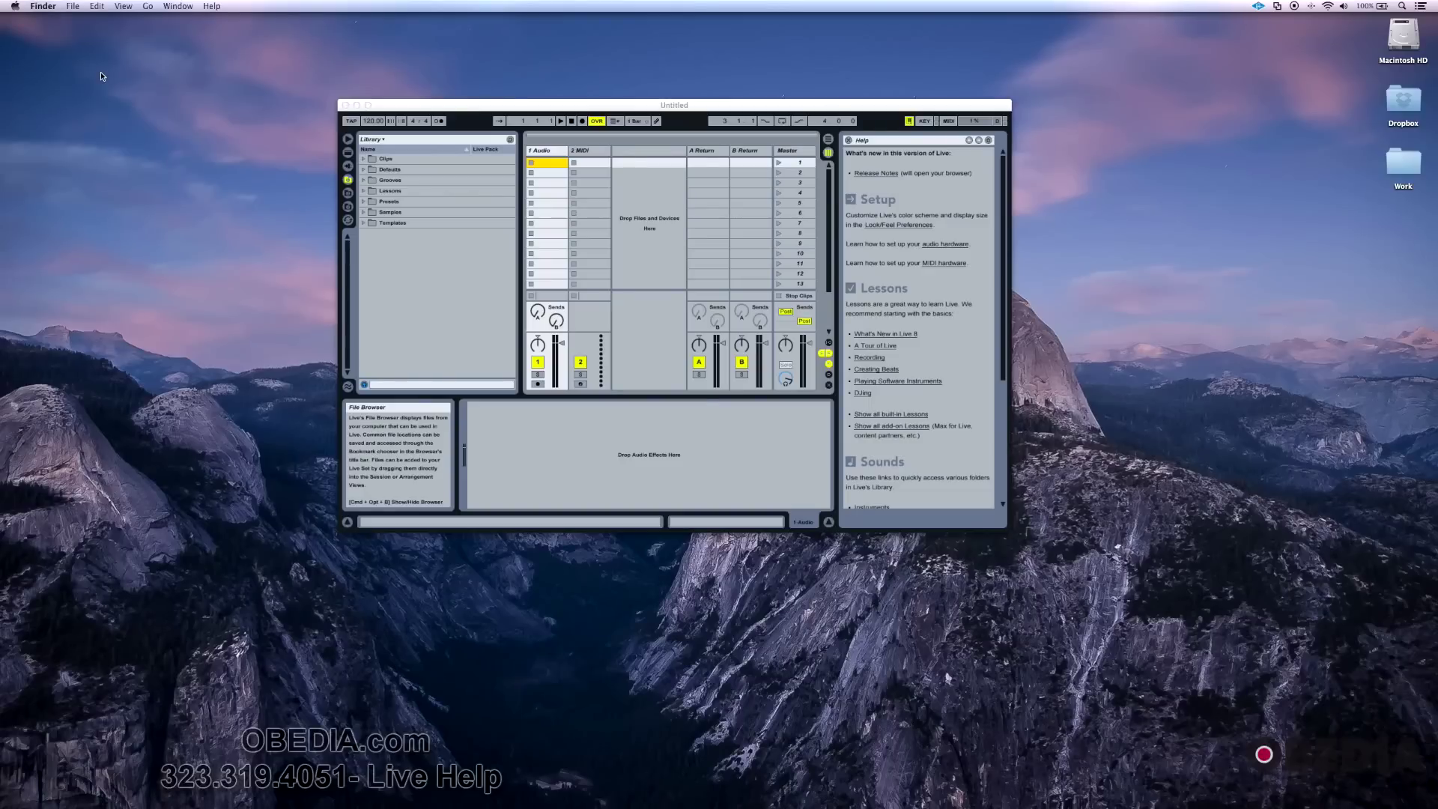
- Show the CheatSheet overlay and drag its Delay slider in settings to Long
key("super")
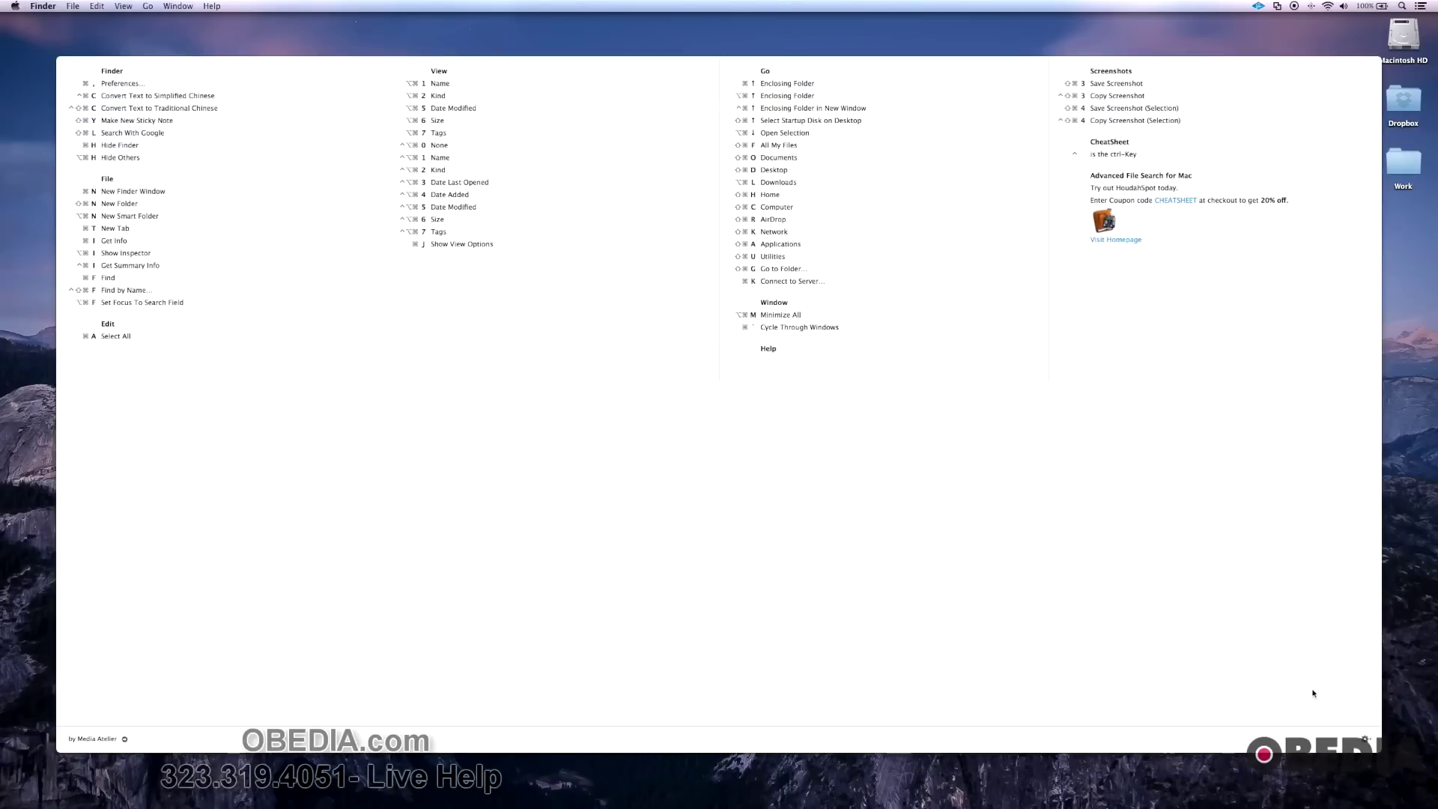
left_click(1366, 739)
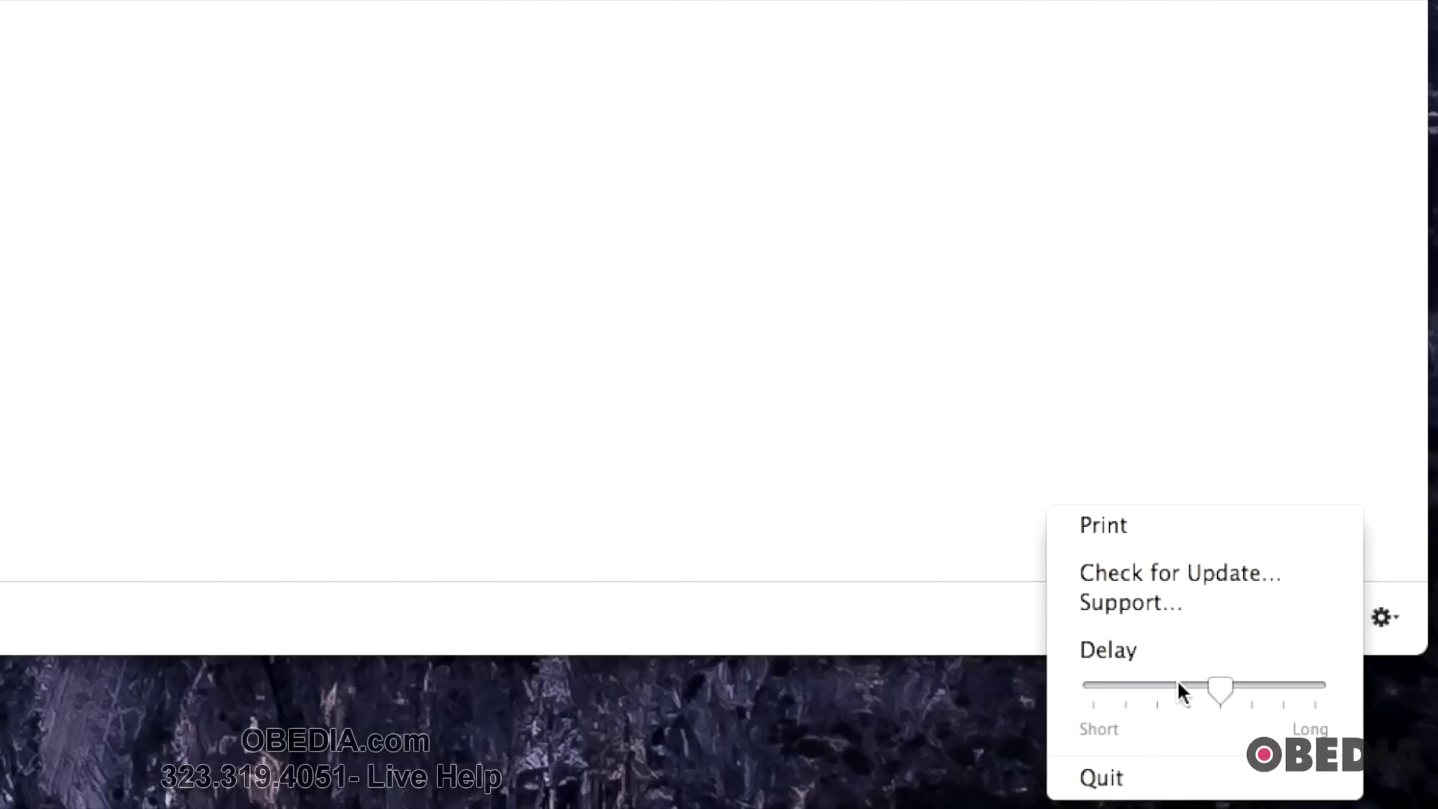
left_click_drag(1253, 688, 1311, 687)
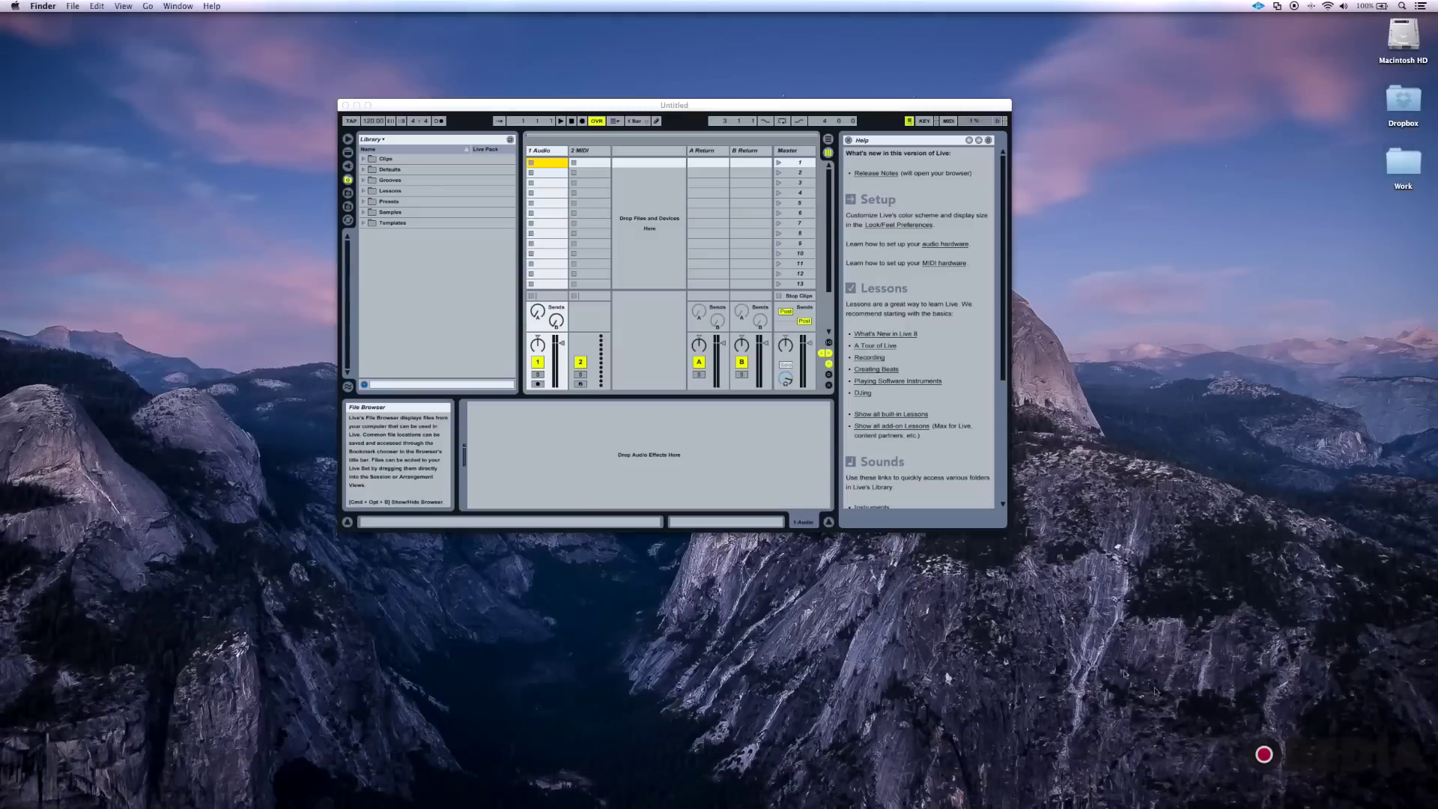
- Click inside the Ableton Live window to bring Live to the front
left_click(640, 425)
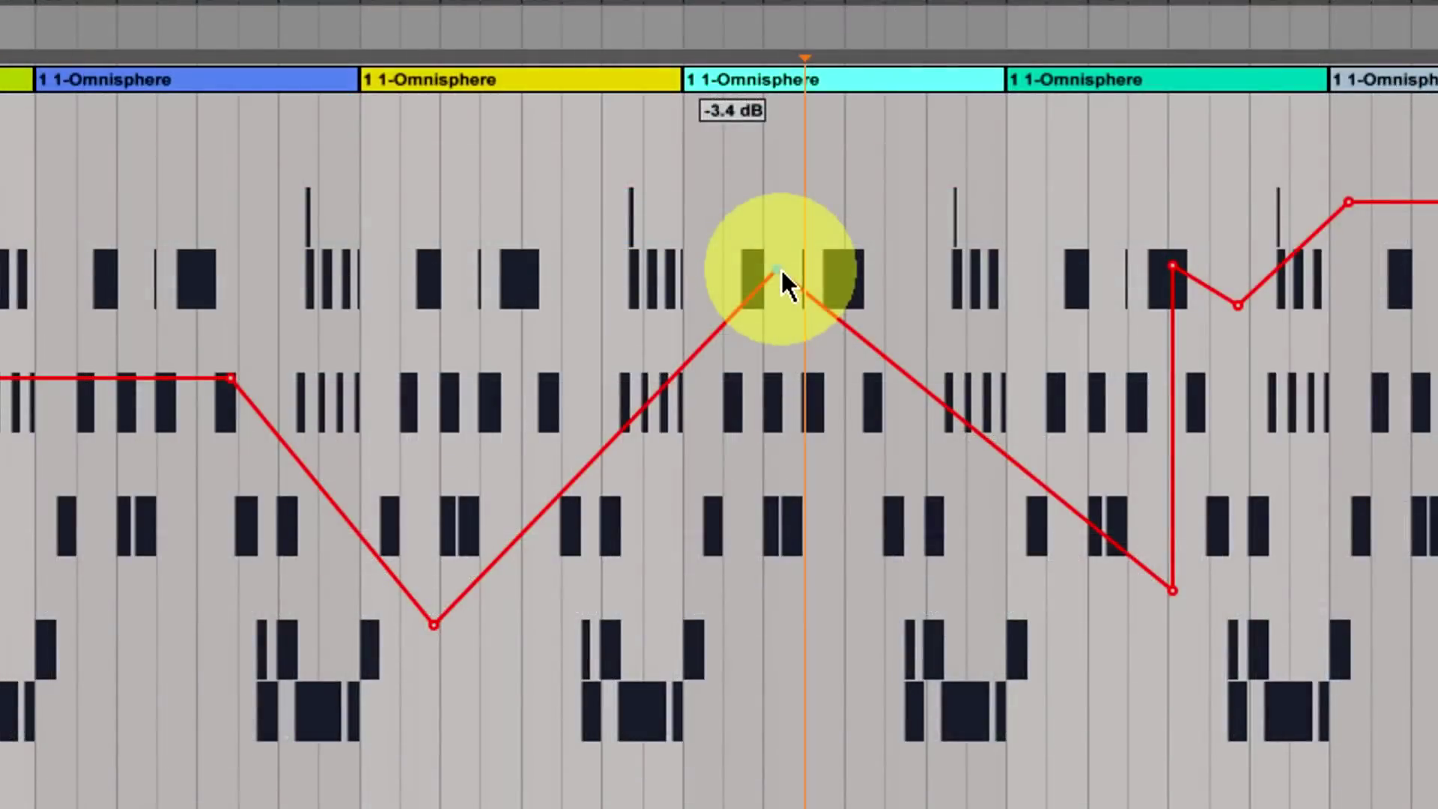
- Lower the automation breakpoint to -3.8 dB, then scroll the OBEDIA site down to its pricing tables
left_click_drag(781, 267, 778, 279)
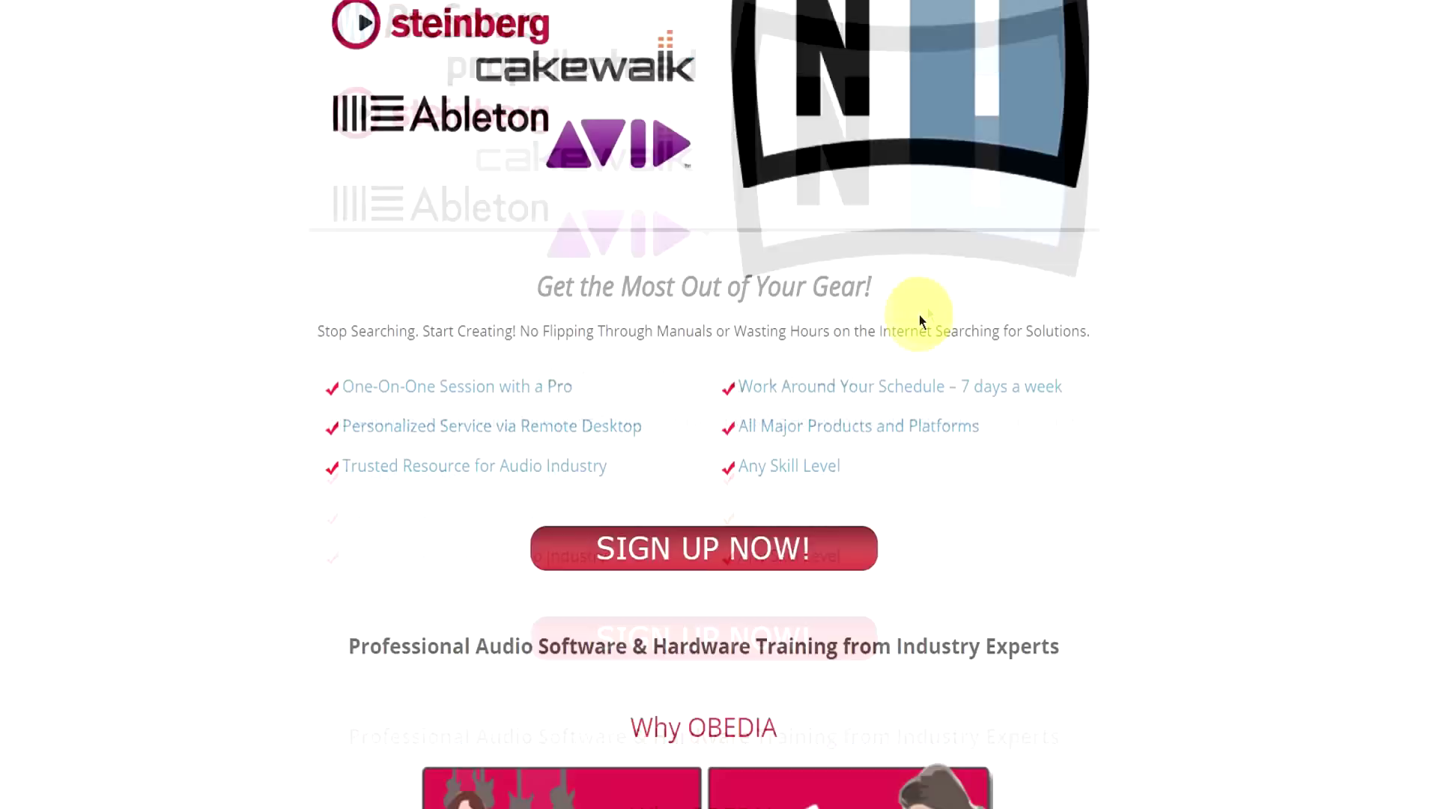
scroll(921, 312, "down", 20)
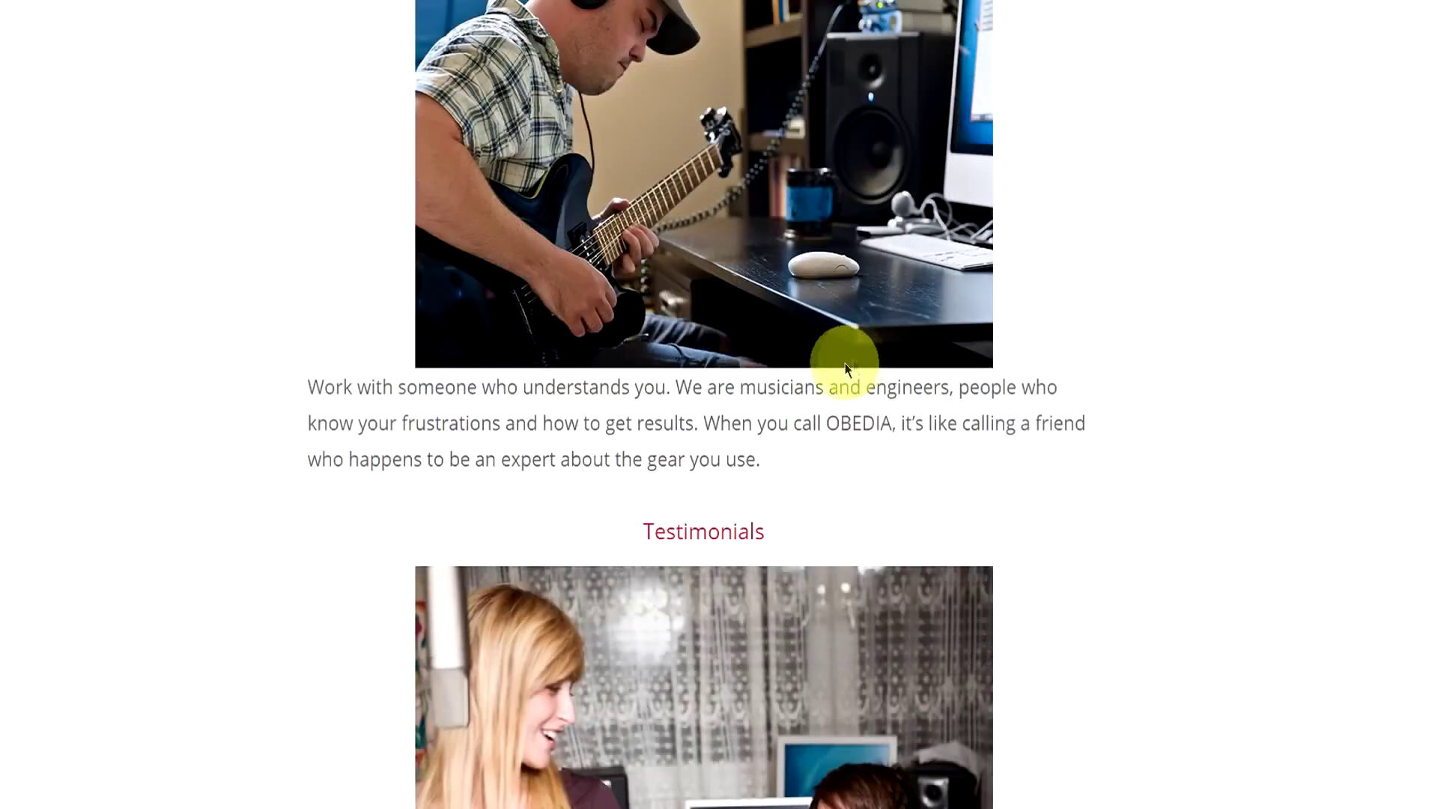
scroll(843, 361, "down", 10)
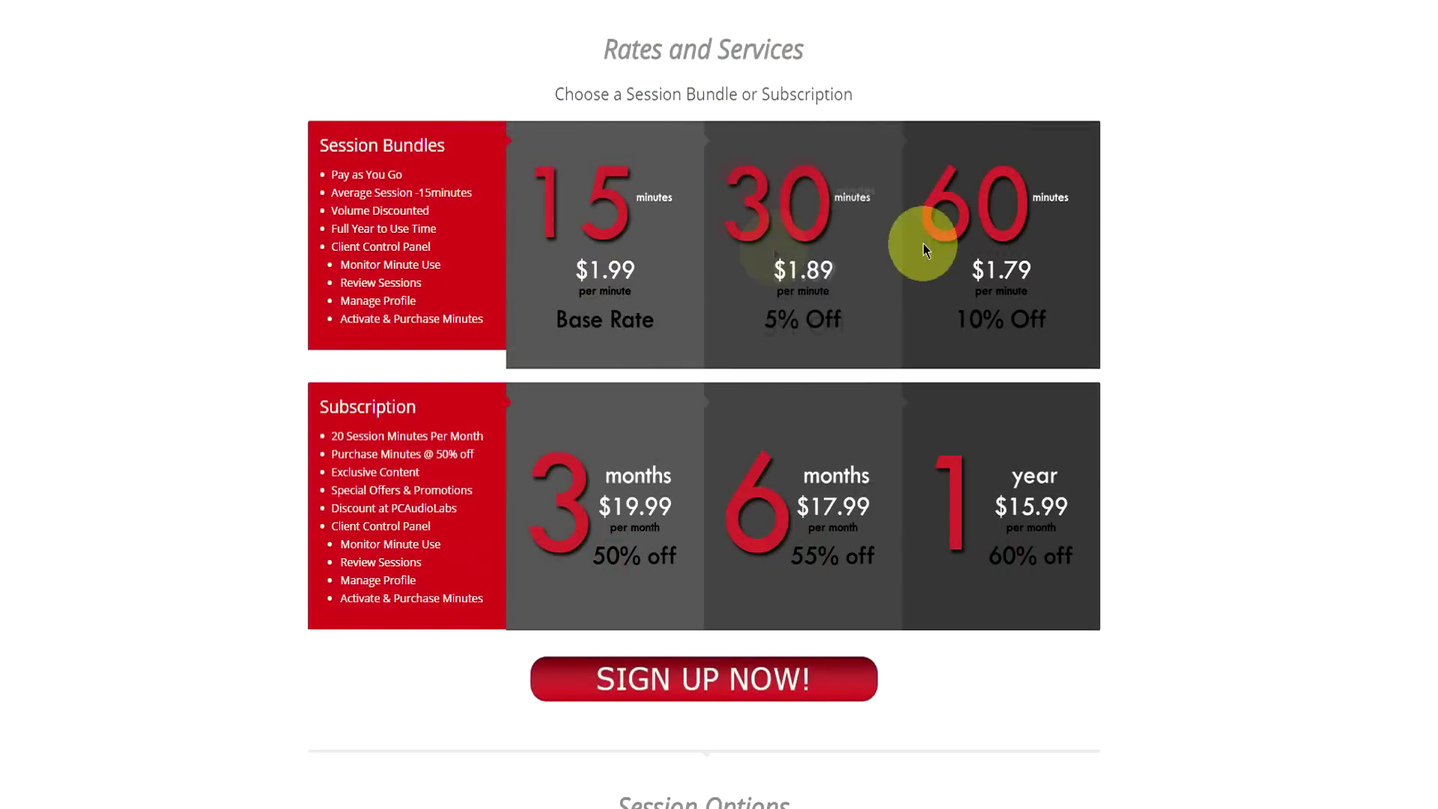
scroll(854, 519, "down", 3)
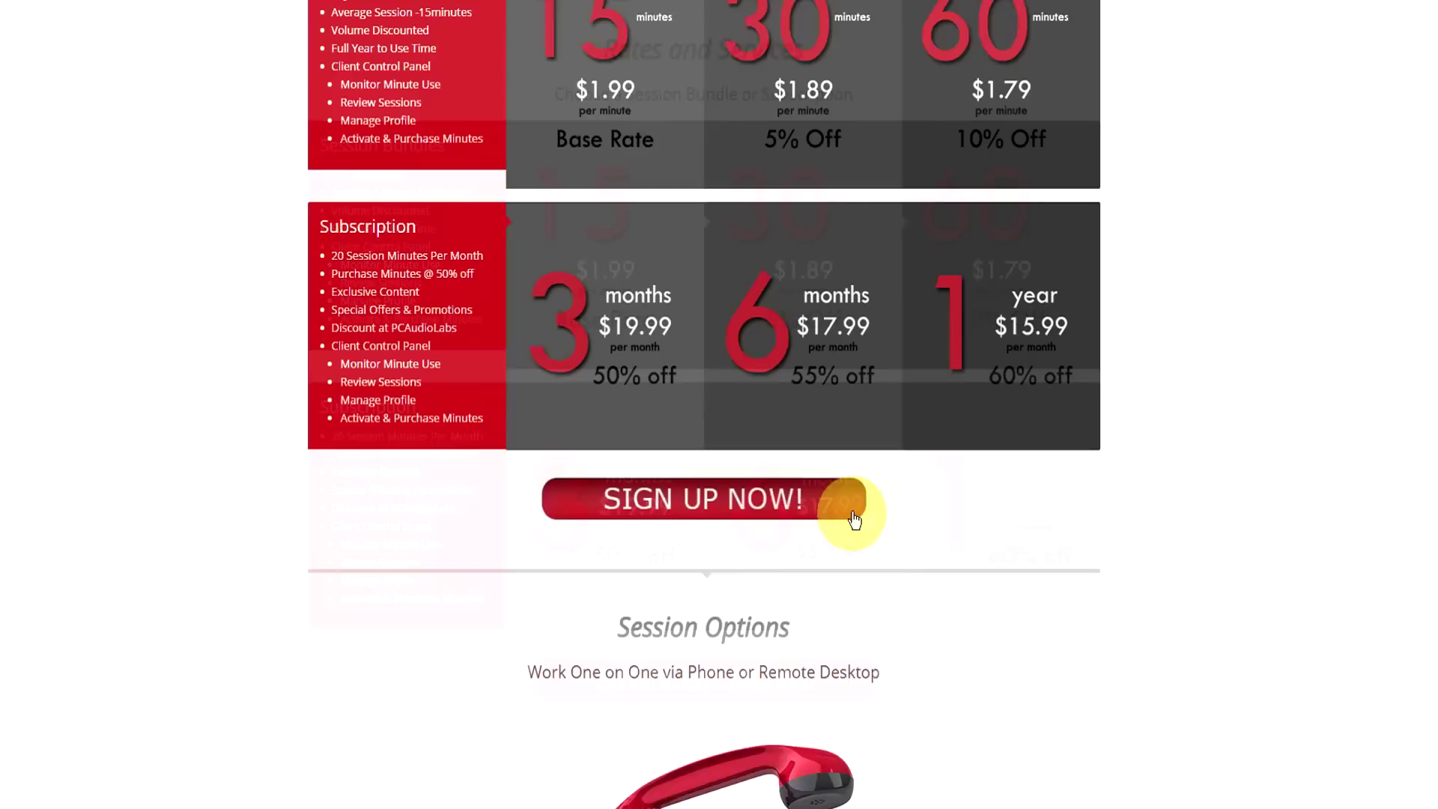